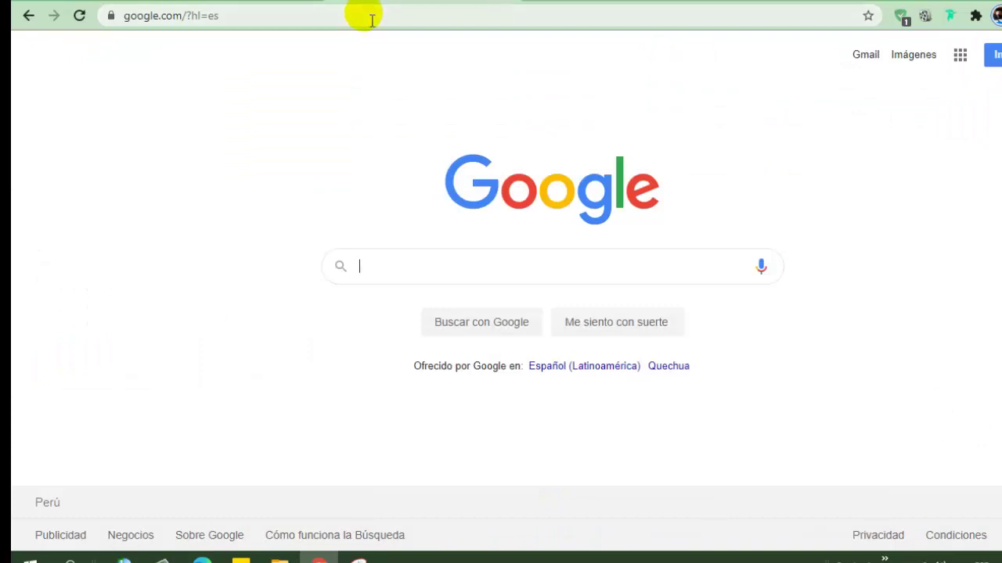
# Step: Search Google for 'informacion financiera smv' to reach the SMV Información Financiera page
pyautogui.click(372, 21)
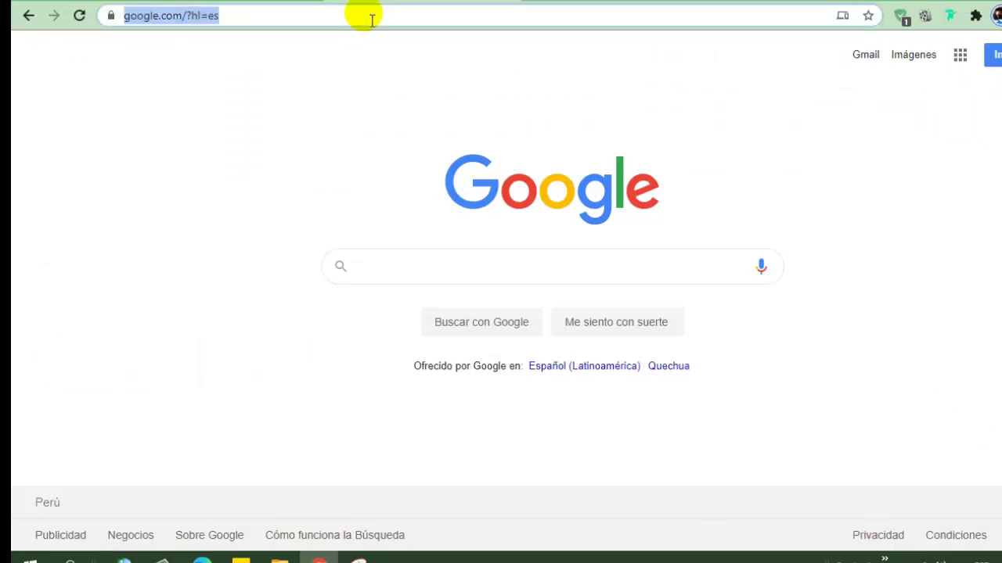
pyautogui.write('informacion financiera smv')
pyautogui.press('Return')
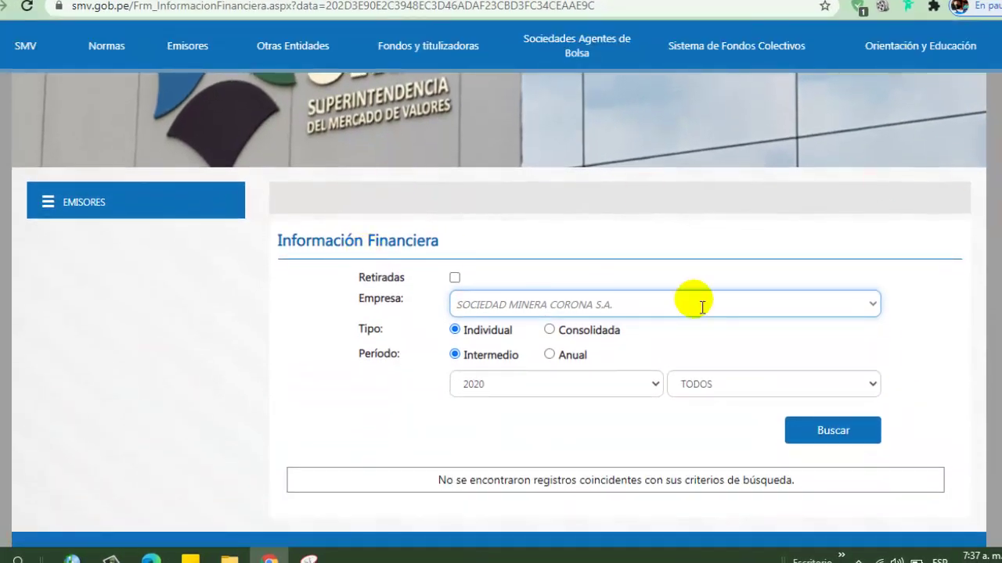
# Step: Search SMV filings for SOCIEDAD MINERA CORONA S.A. with period Anual and year 2019
pyautogui.click(876, 306)
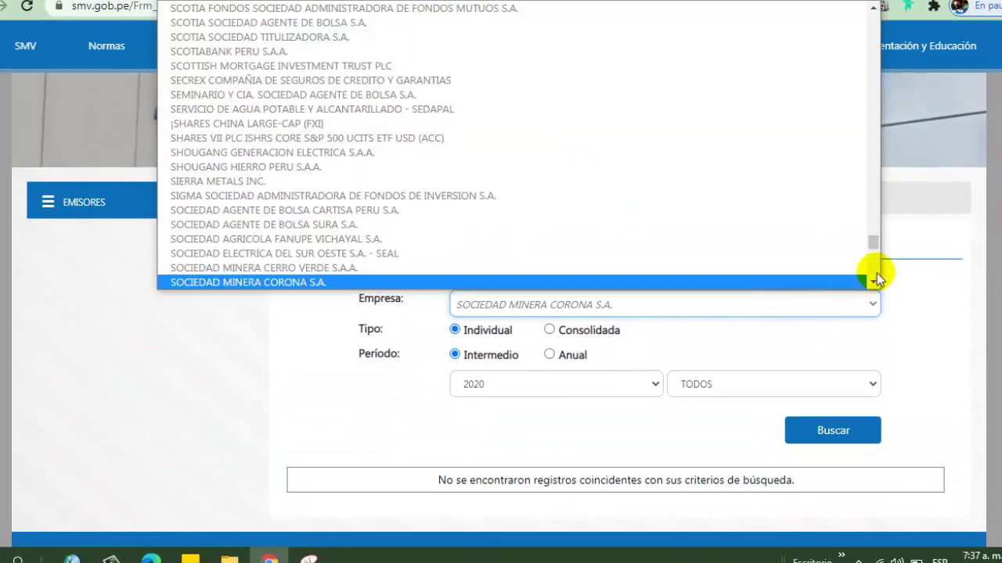
pyautogui.moveTo(872, 239); pyautogui.dragTo(861, 11)
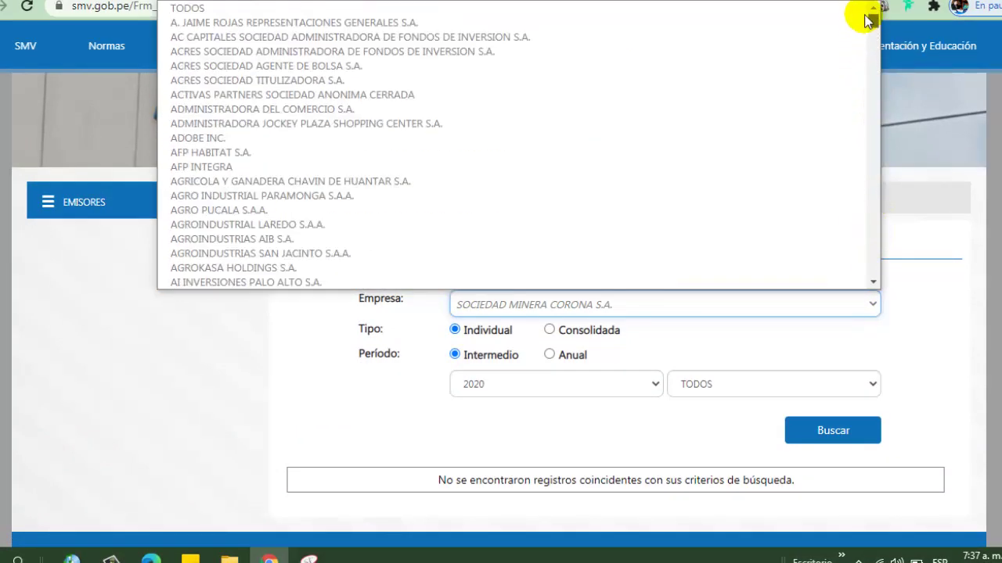
pyautogui.click(306, 255)
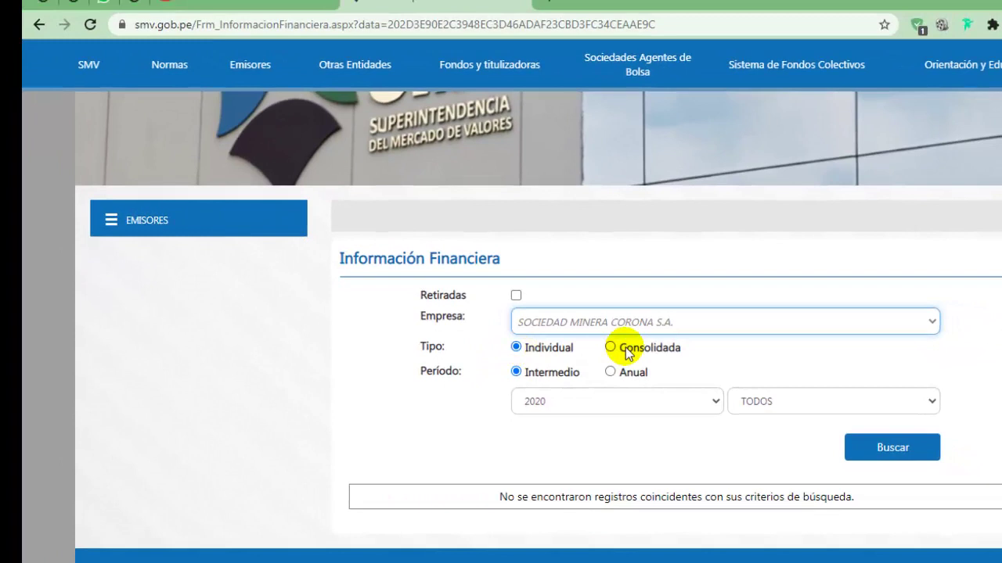
pyautogui.click(610, 372)
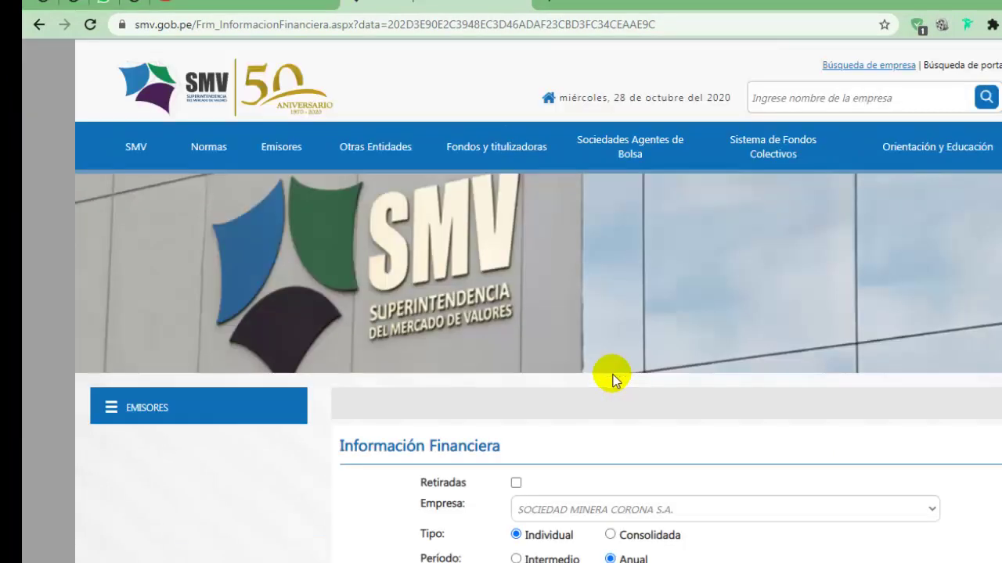
pyautogui.scroll(-3, 613, 380)
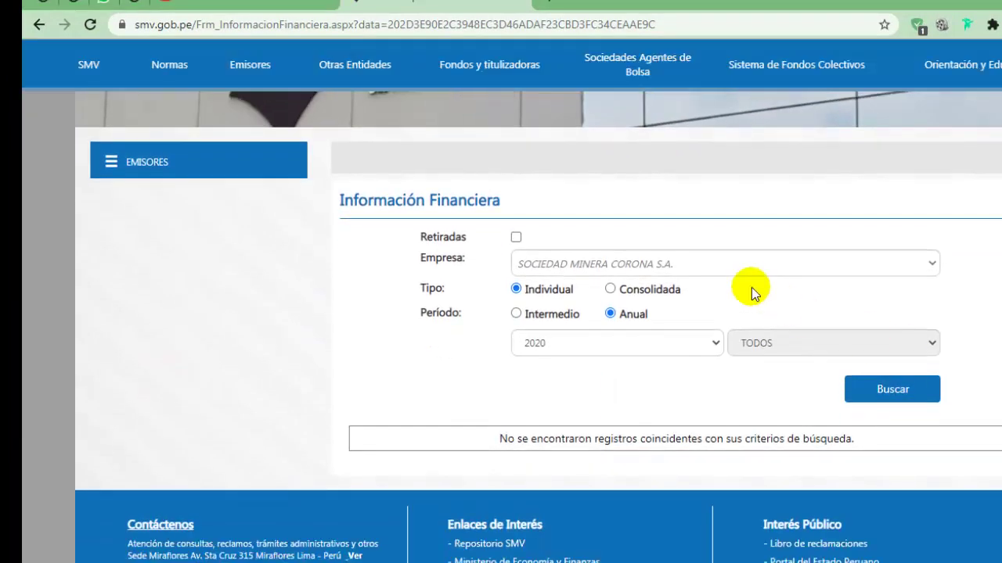
pyautogui.click(715, 343)
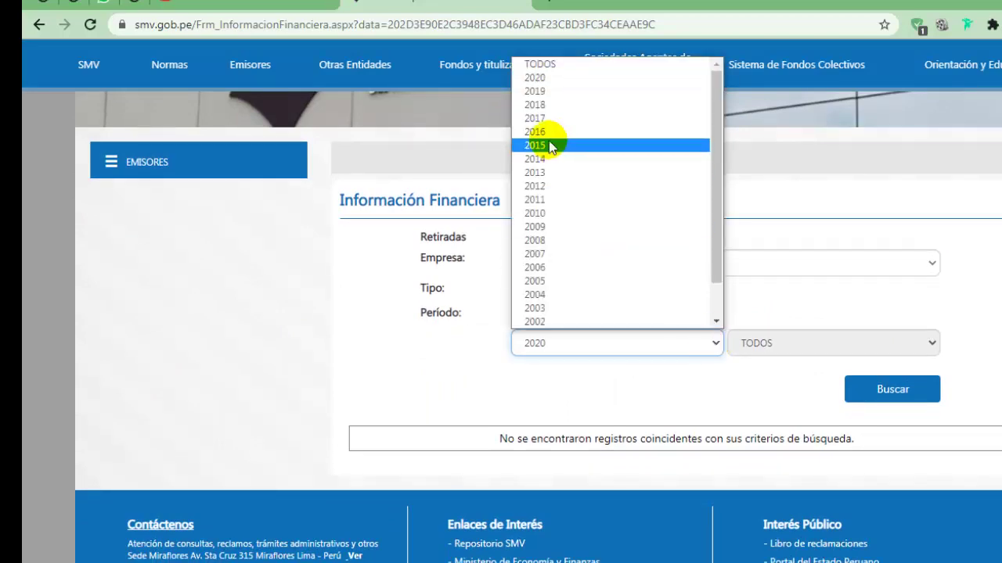
pyautogui.click(540, 92)
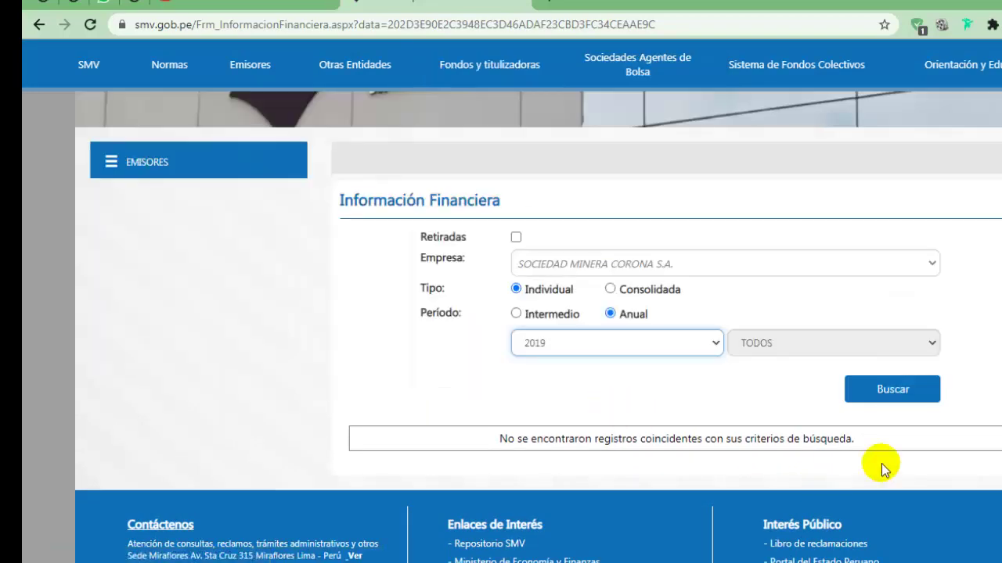
pyautogui.click(906, 388)
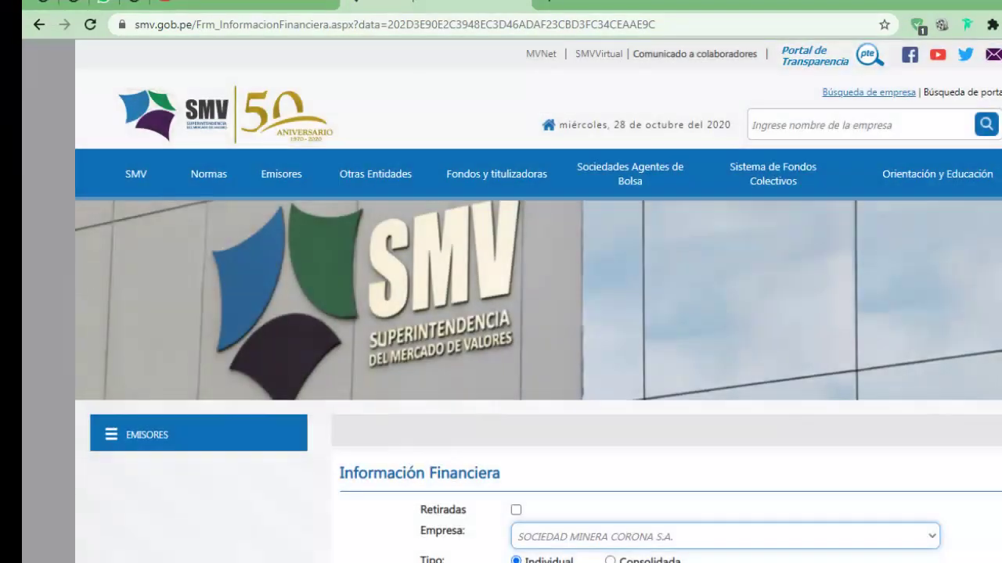
pyautogui.scroll(-3, 843, 388)
pyautogui.scroll(-2, 843, 389)
pyautogui.scroll(-4, 843, 389)
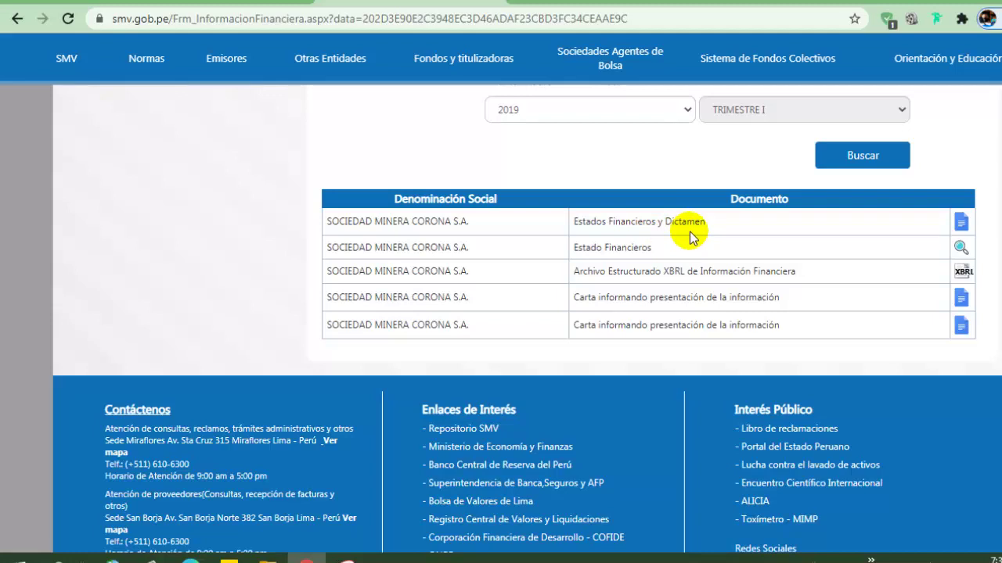
pyautogui.click(960, 249)
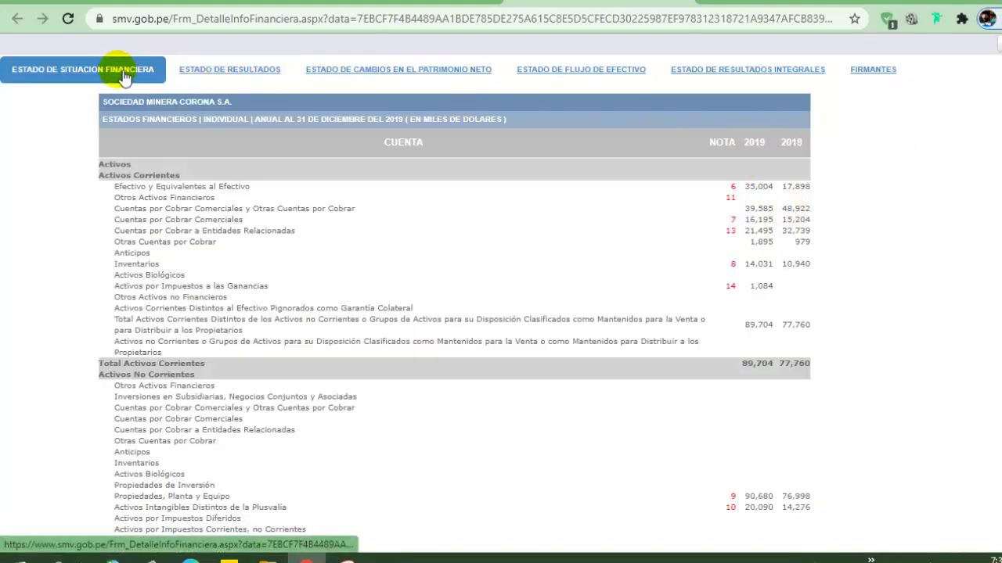
pyautogui.click(231, 72)
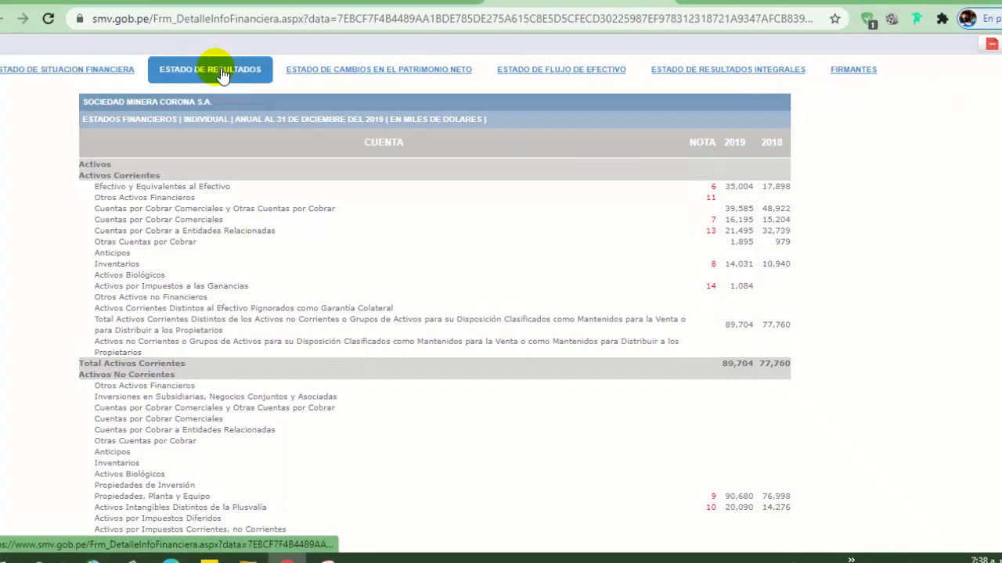
pyautogui.click(406, 71)
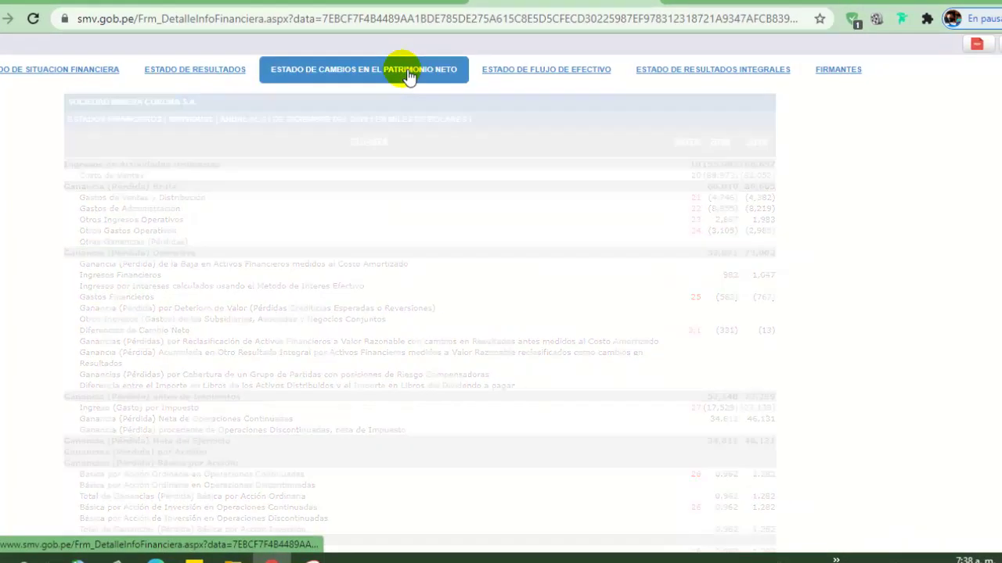
pyautogui.click(558, 73)
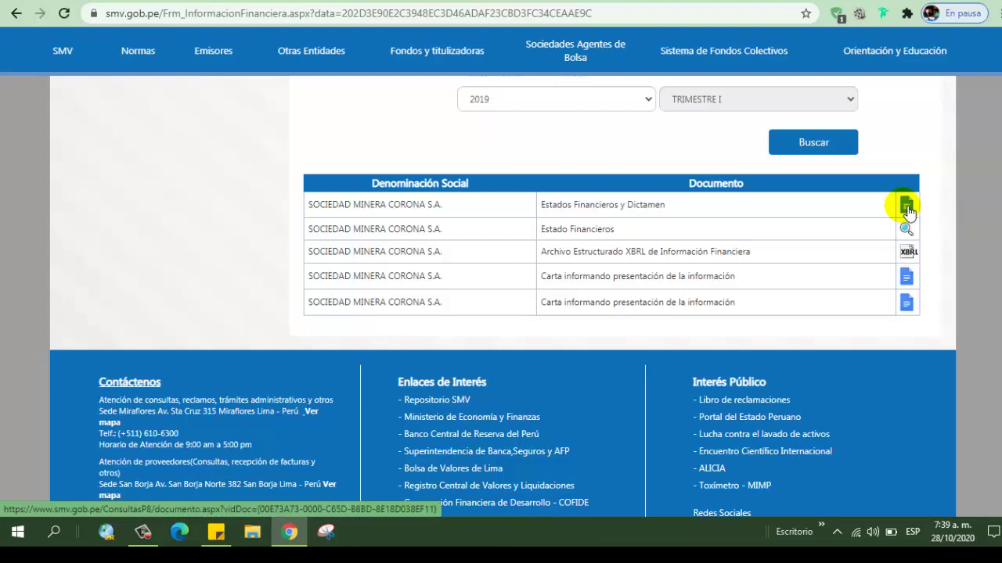
# Step: Open the Estados Financieros y Dictamen PDF and scroll to its CONTENIDO page
pyautogui.click(905, 206)
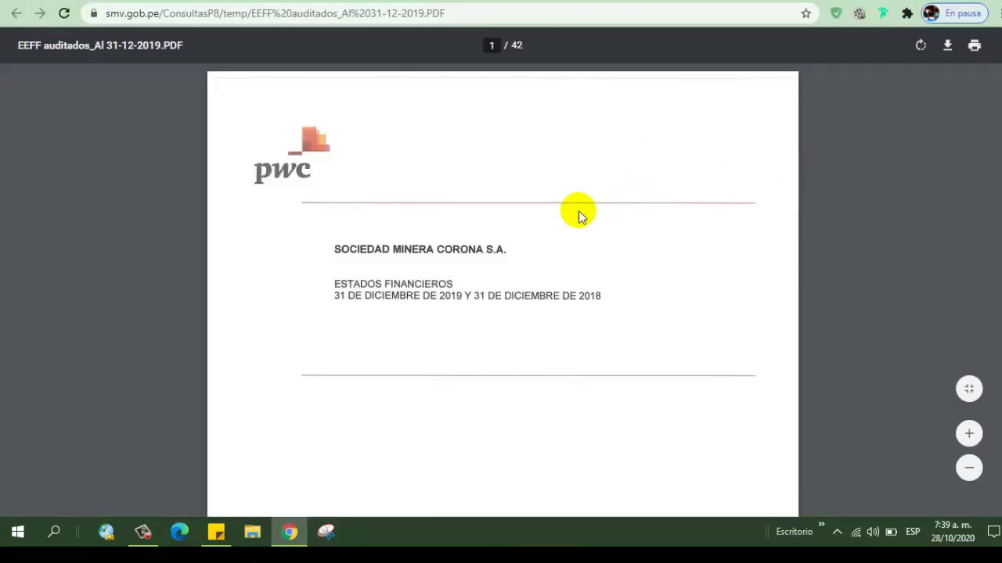
pyautogui.scroll(-2, 513, 250)
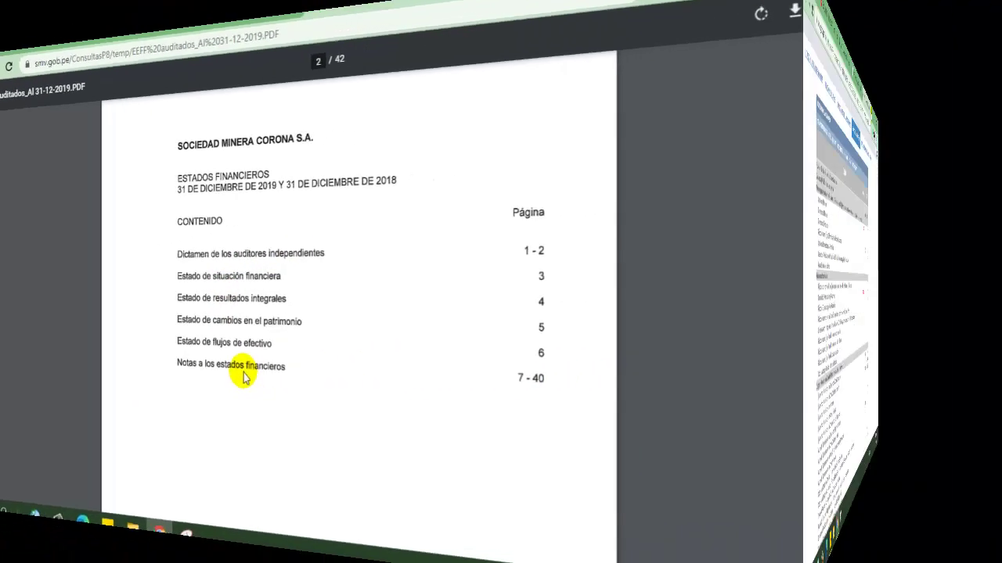
# Step: Search Google for 'bolsa de valores de lima' and go to its Listado de emisores
pyautogui.write('b')
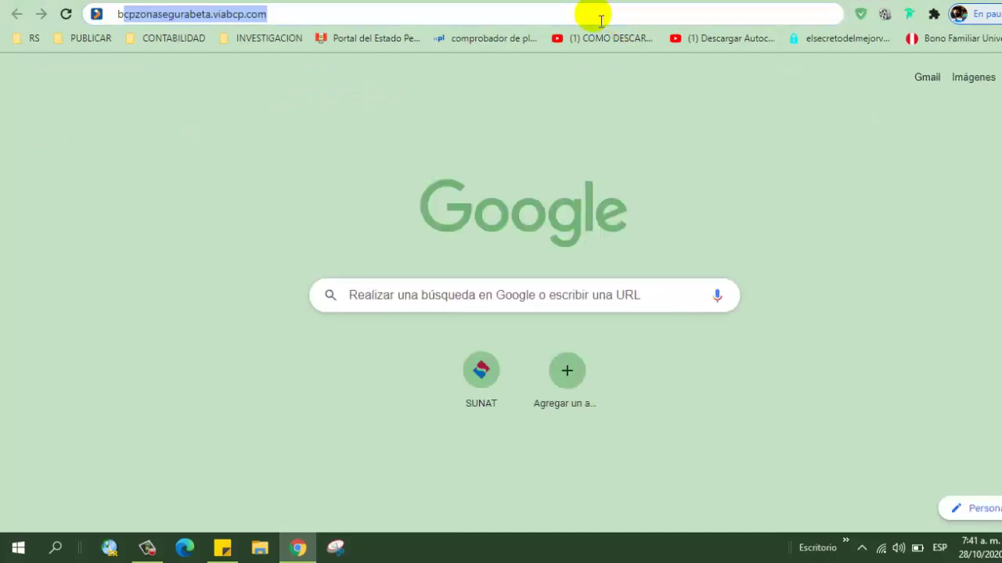
pyautogui.write('olsa')
pyautogui.press('Return')
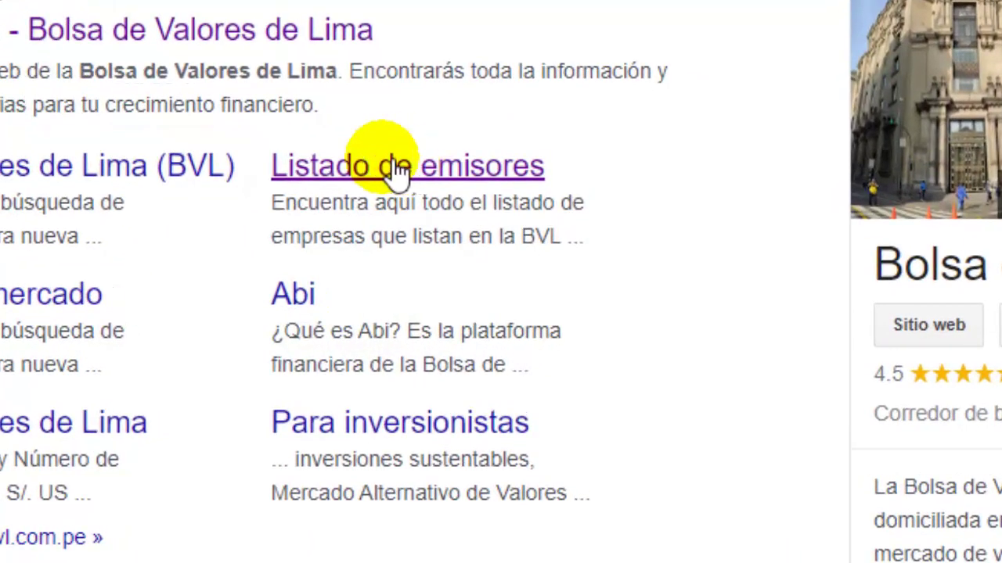
pyautogui.click(349, 168)
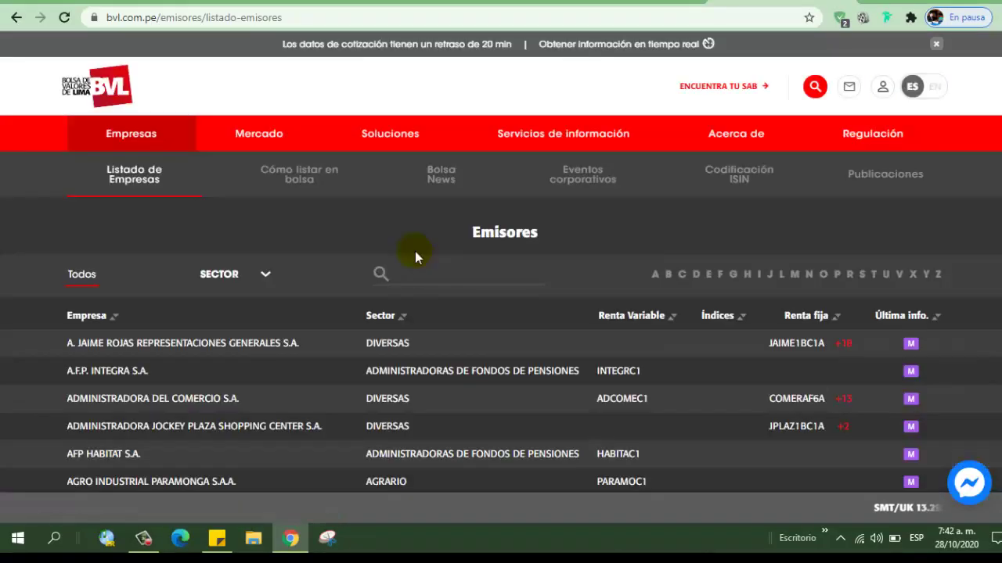
# Step: Filter the BVL Emisores table to the letter S and scroll to the Sociedad rows
pyautogui.scroll(-1, 501, 352)
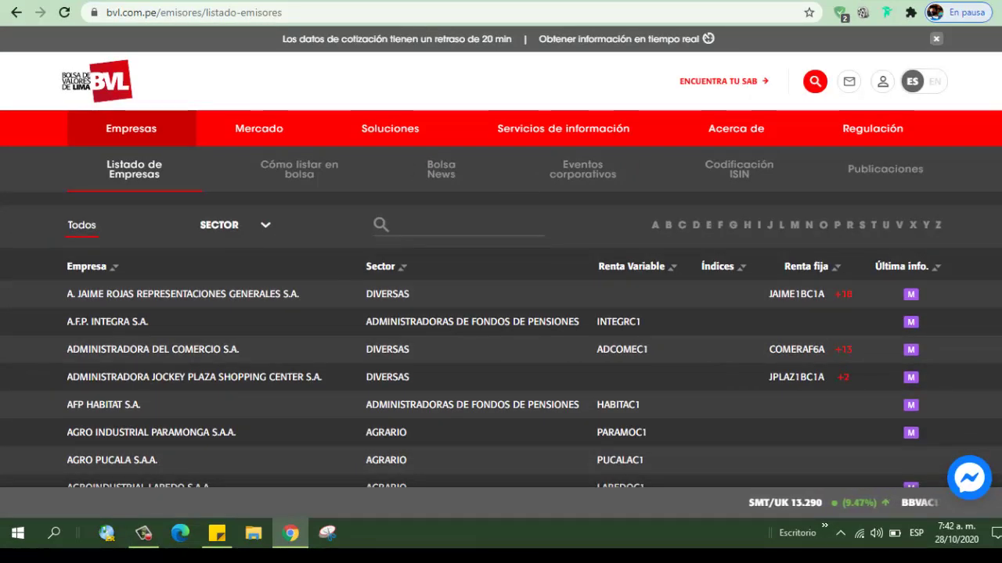
pyautogui.scroll(1, 501, 352)
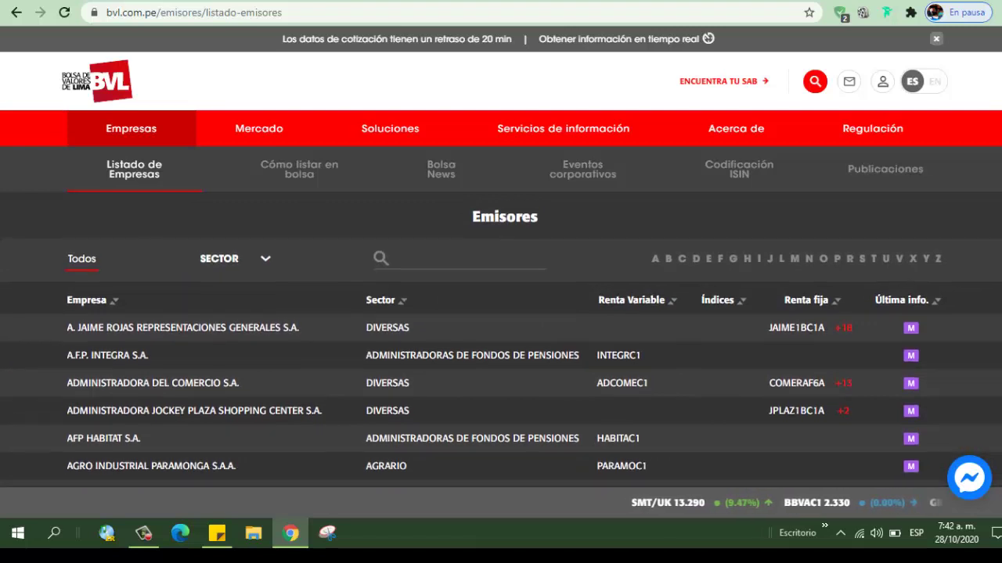
pyautogui.scroll(-1, 500, 352)
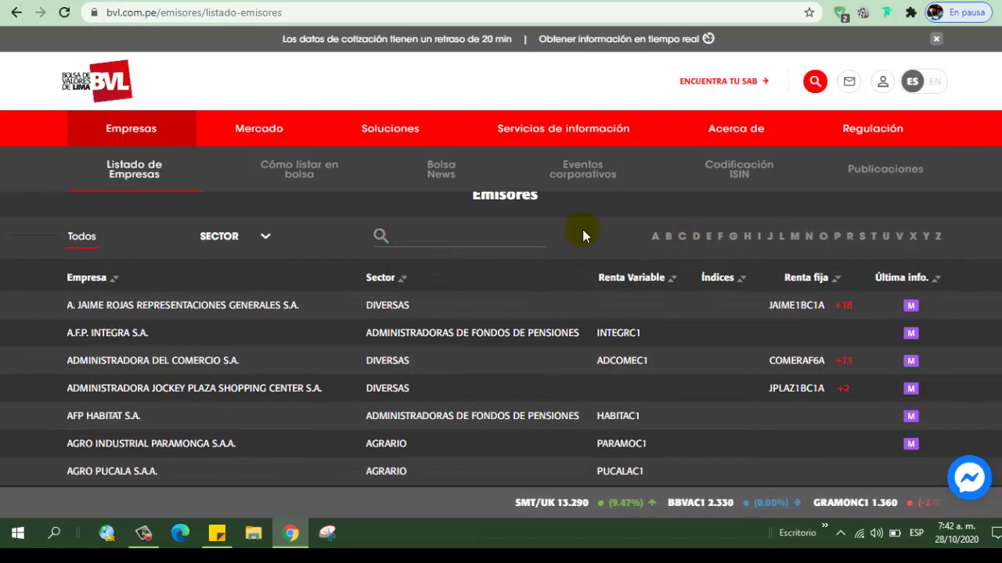
pyautogui.click(864, 238)
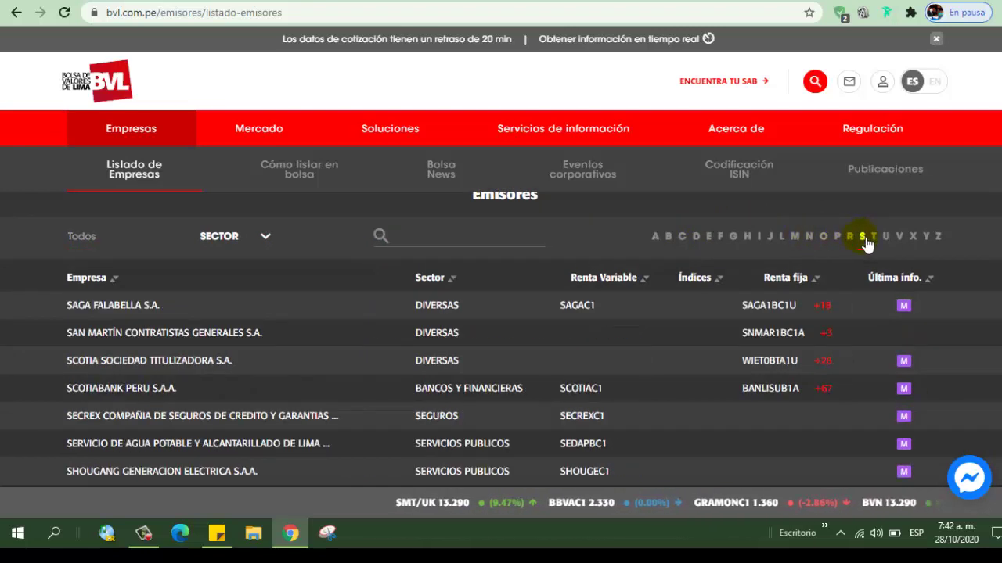
pyautogui.scroll(-4, 866, 245)
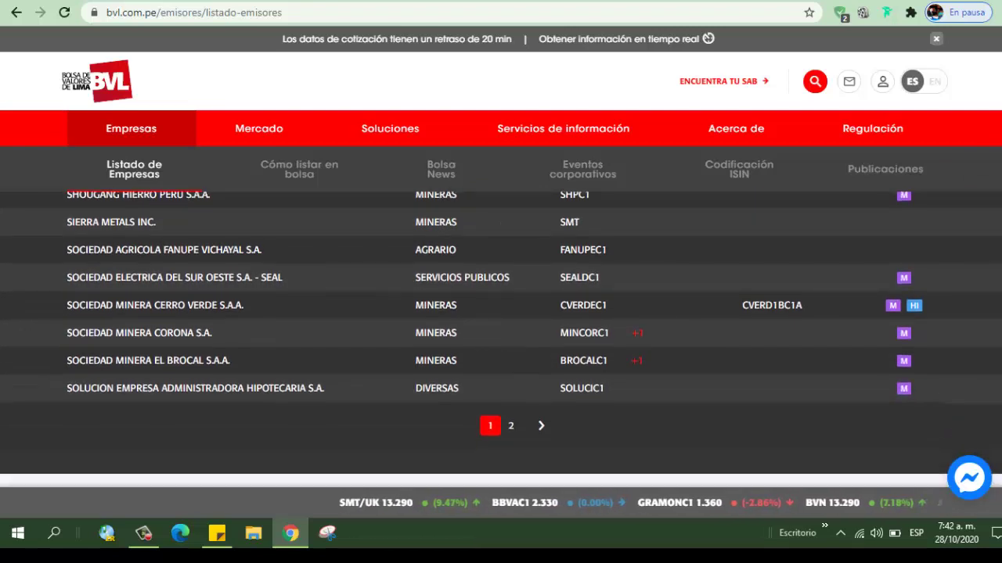
# Step: Open SOCIEDAD MINERA CORONA S.A.'s BVL page and switch to its Información financiera tab
pyautogui.click(143, 338)
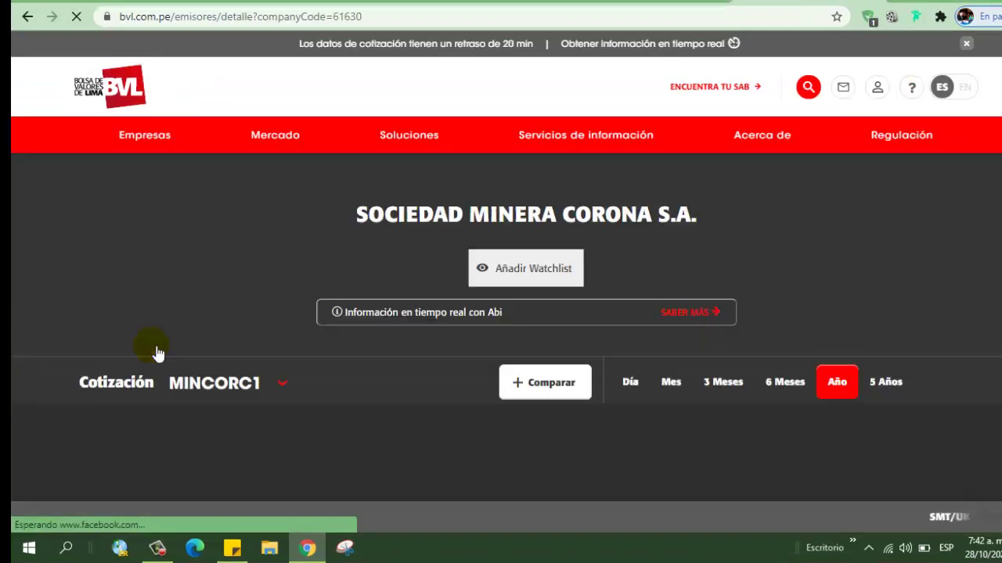
pyautogui.scroll(-1, 614, 352)
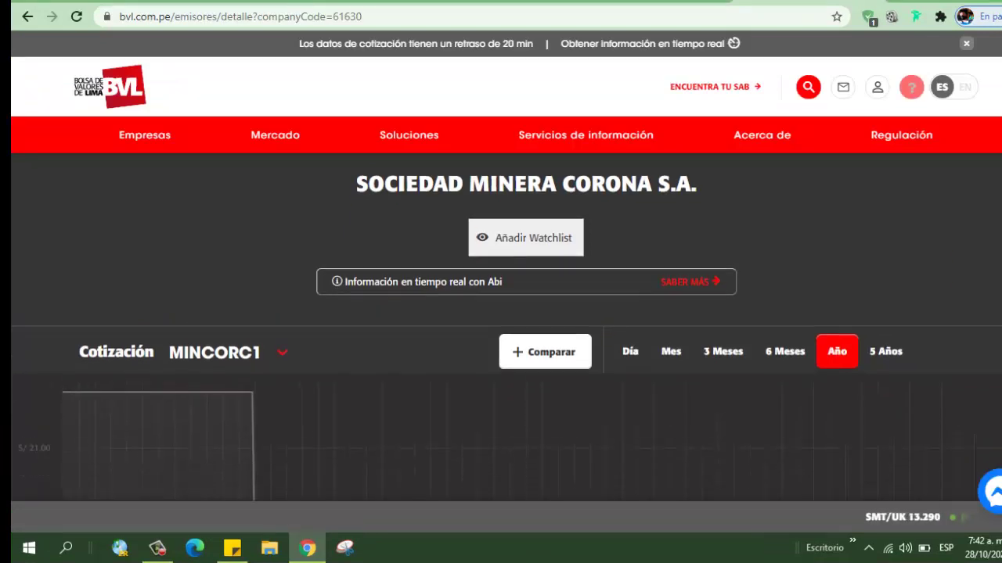
pyautogui.scroll(-3, 501, 329)
pyautogui.scroll(-2, 501, 329)
pyautogui.scroll(-2, 501, 329)
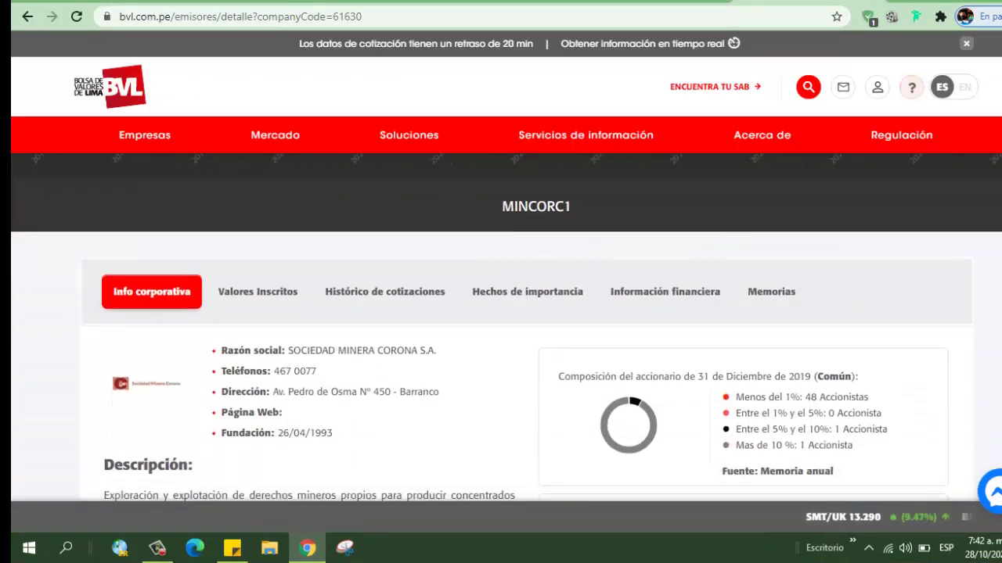
pyautogui.scroll(-1, 501, 329)
pyautogui.scroll(-1, 500, 328)
pyautogui.scroll(-1, 501, 329)
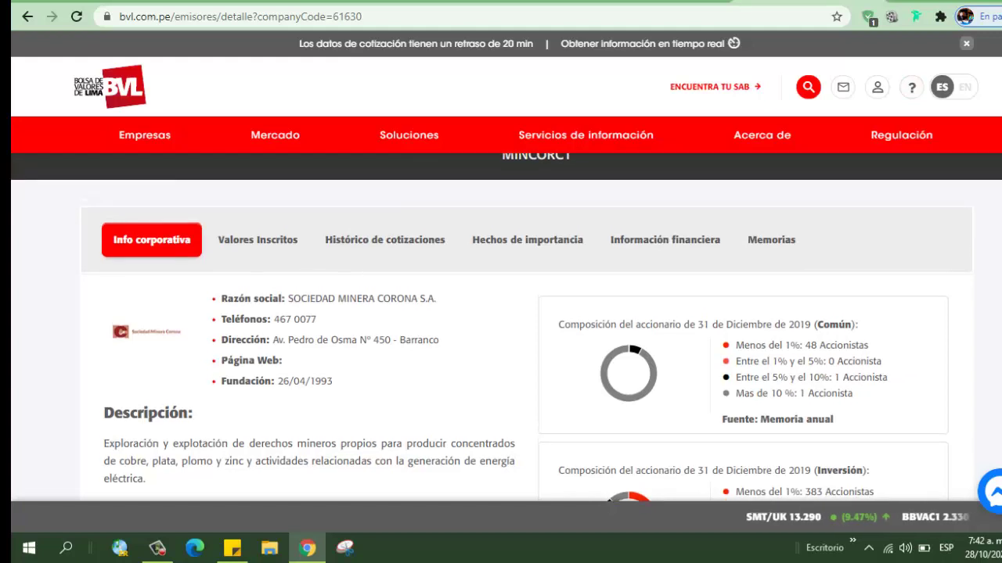
pyautogui.scroll(-1, 415, 270)
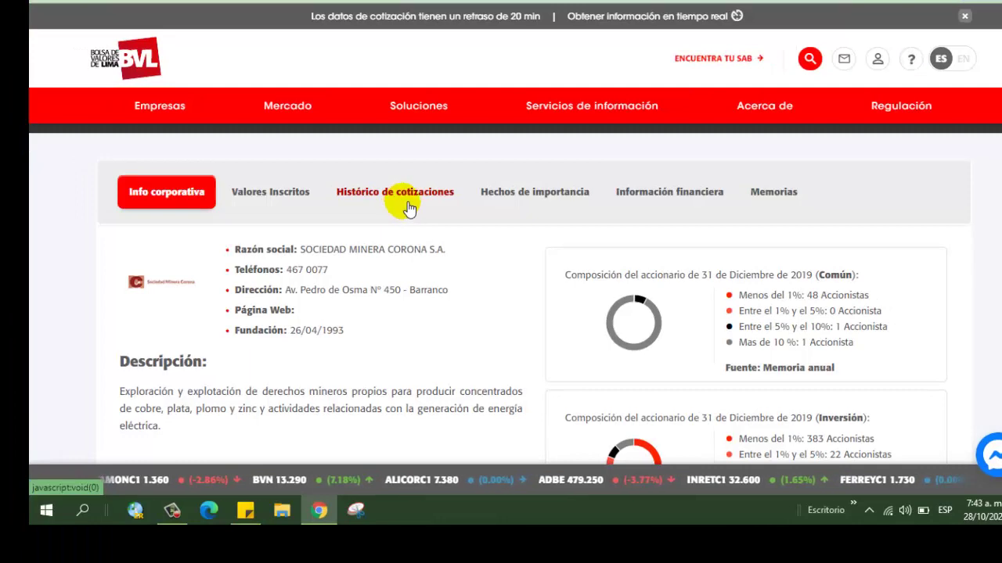
pyautogui.click(687, 196)
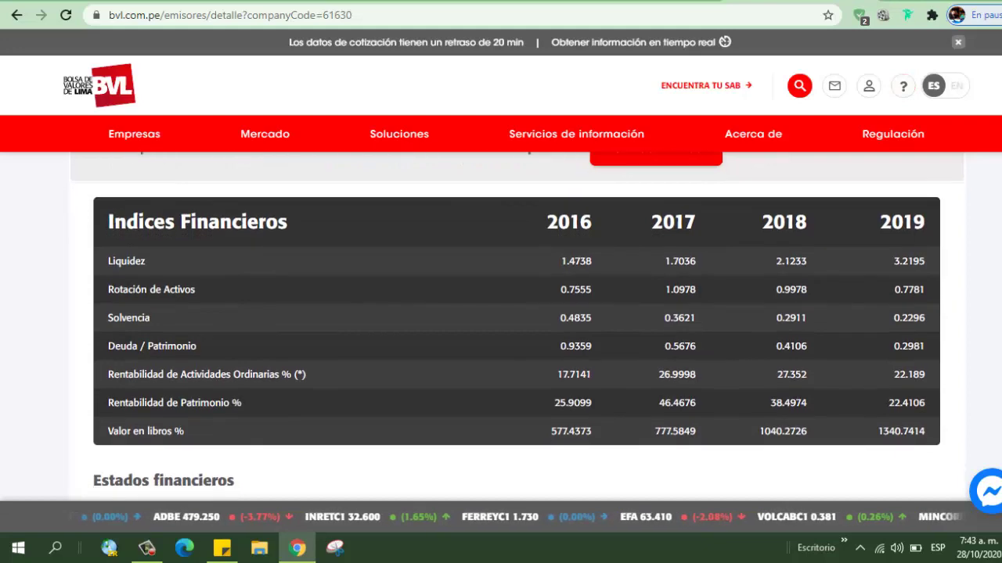
# Step: Set the Estados financieros filters to Período Auditada Anual and Año 2019
pyautogui.scroll(-2, 516, 327)
pyautogui.scroll(-1, 517, 326)
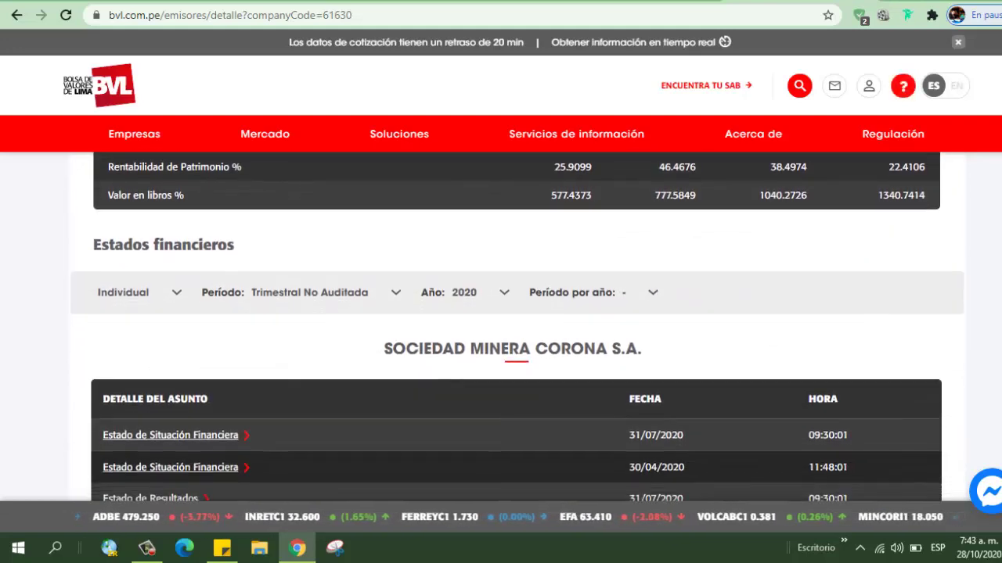
pyautogui.scroll(-1, 517, 327)
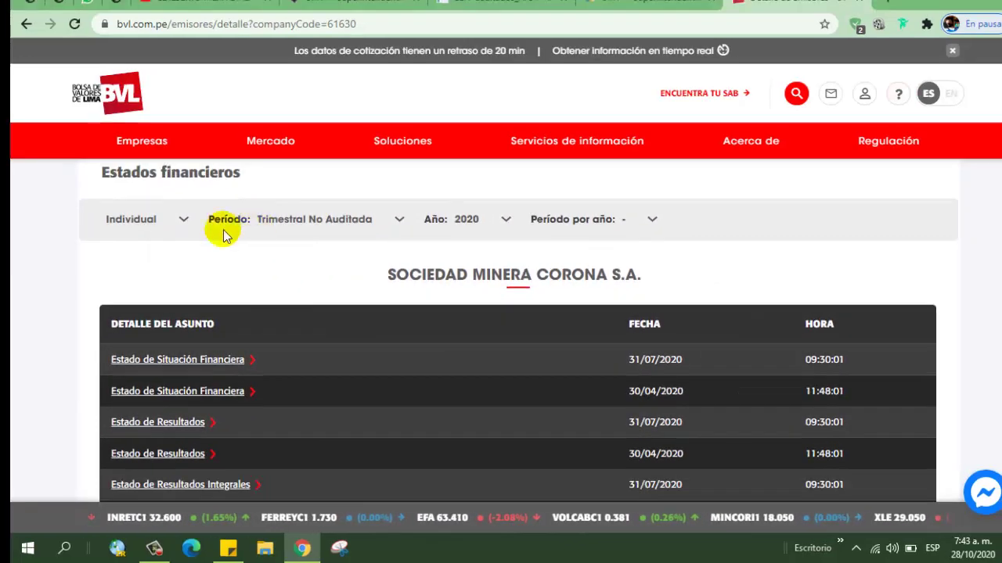
pyautogui.click(179, 222)
pyautogui.click(313, 219)
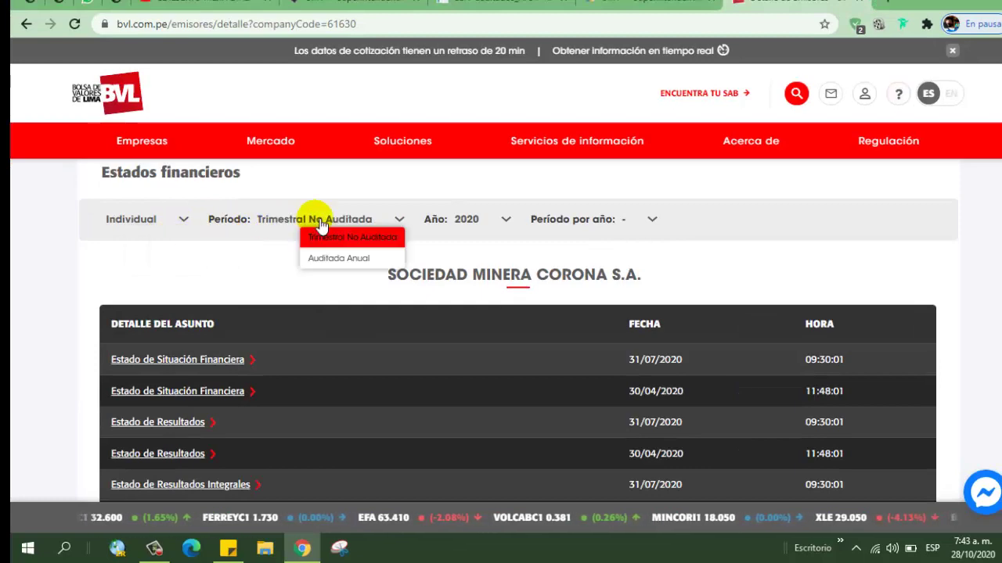
pyautogui.click(351, 257)
pyautogui.click(434, 219)
pyautogui.click(444, 251)
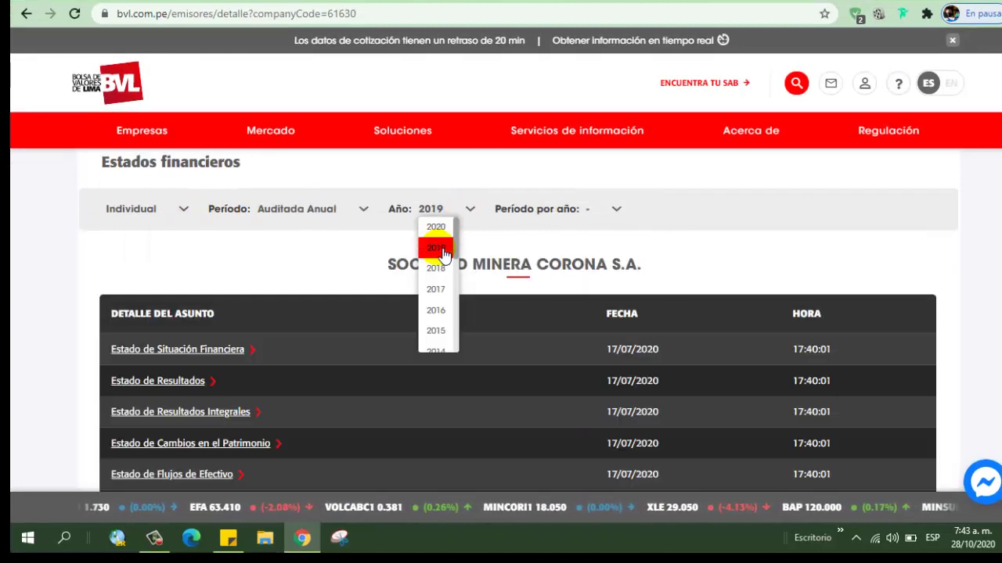
pyautogui.scroll(-1, 447, 242)
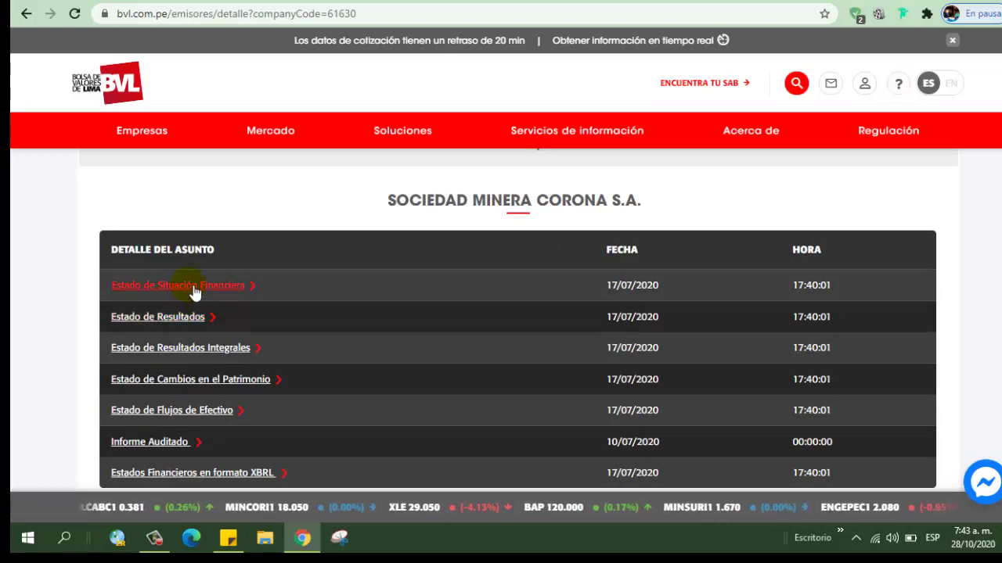
pyautogui.click(196, 286)
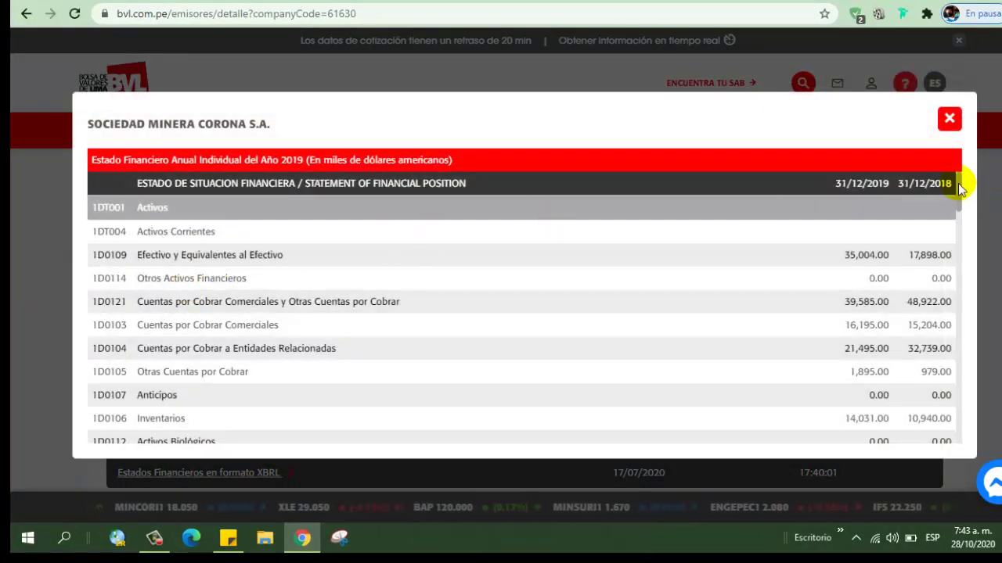
pyautogui.moveTo(959, 192); pyautogui.dragTo(959, 202)
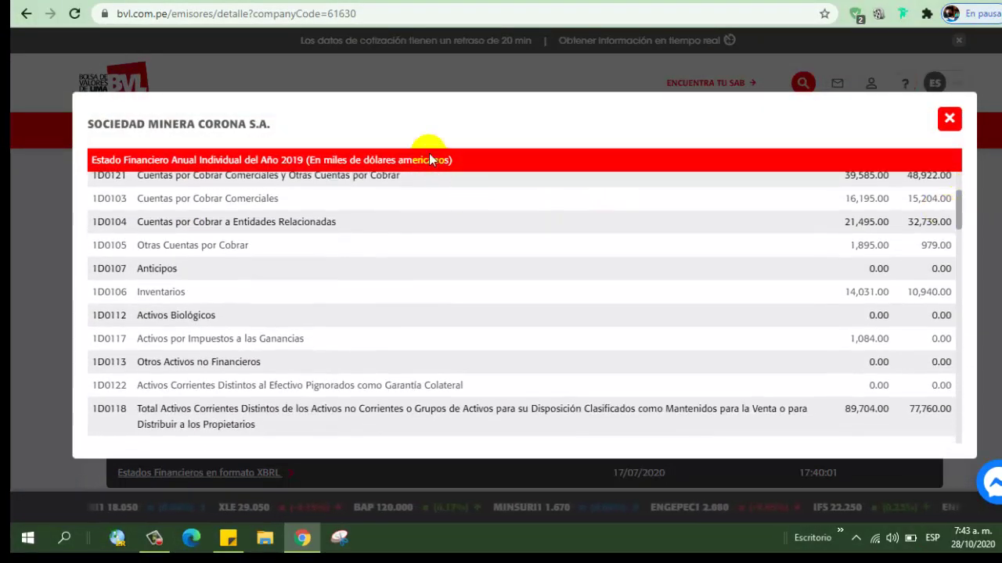
pyautogui.moveTo(958, 201)
pyautogui.mouseDown()
pyautogui.moveTo(963, 321)
pyautogui.moveTo(994, 358)
pyautogui.mouseUp()
pyautogui.scroll(-3, 989, 368)
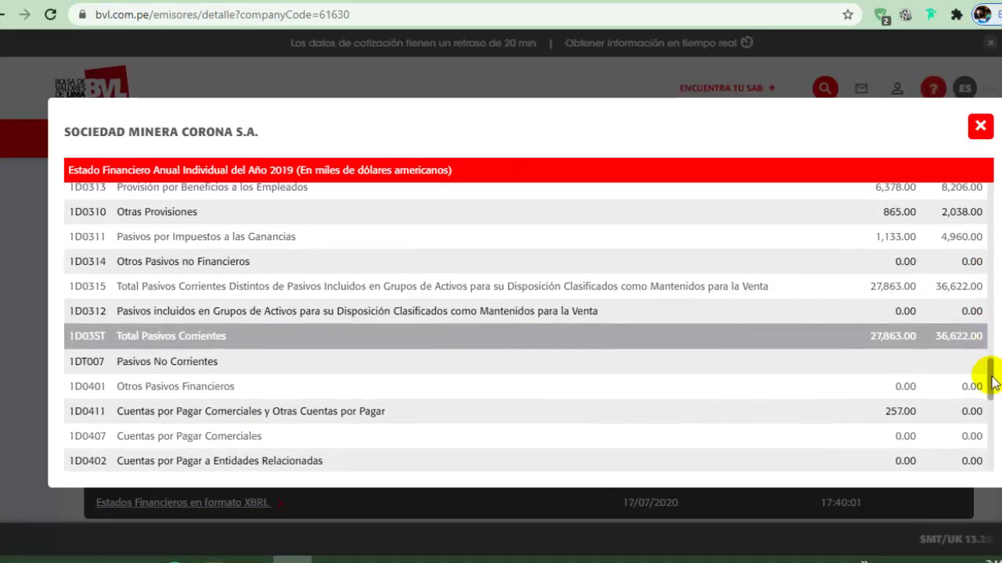
pyautogui.scroll(-10, 985, 204)
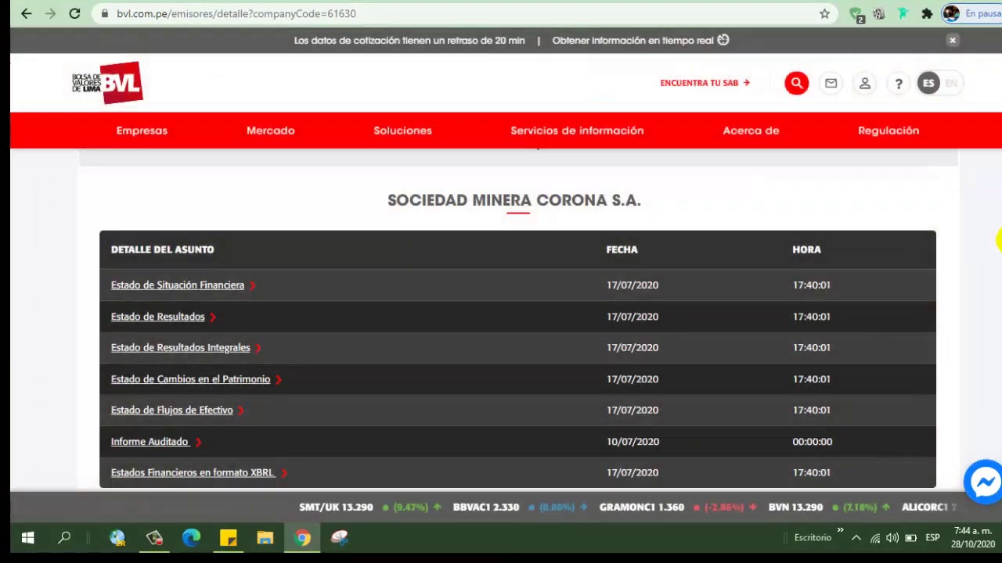
# Step: Switch Sociedad Minera Corona's BVL page to the Memorias tab
pyautogui.scroll(2, 516, 313)
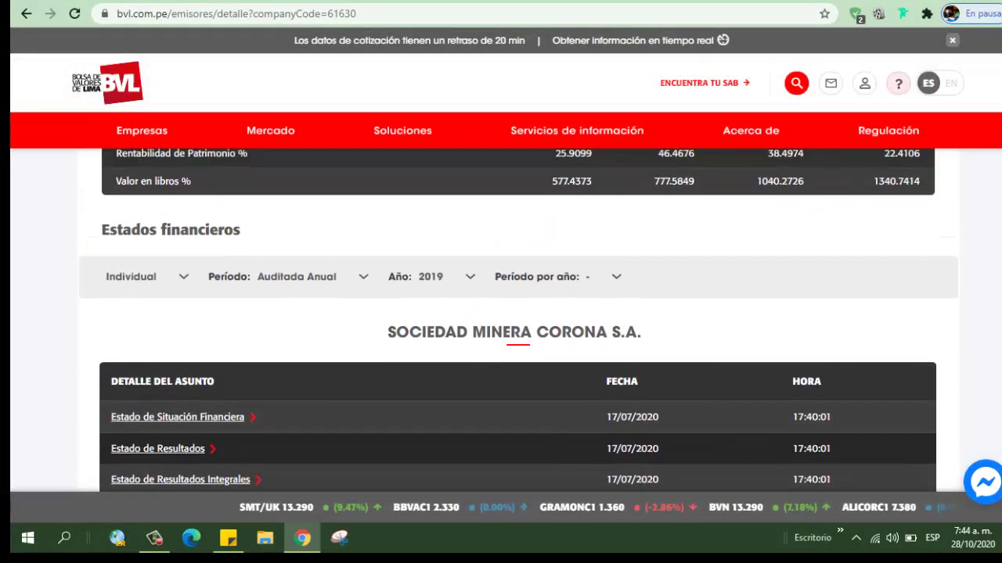
pyautogui.scroll(5, 763, 313)
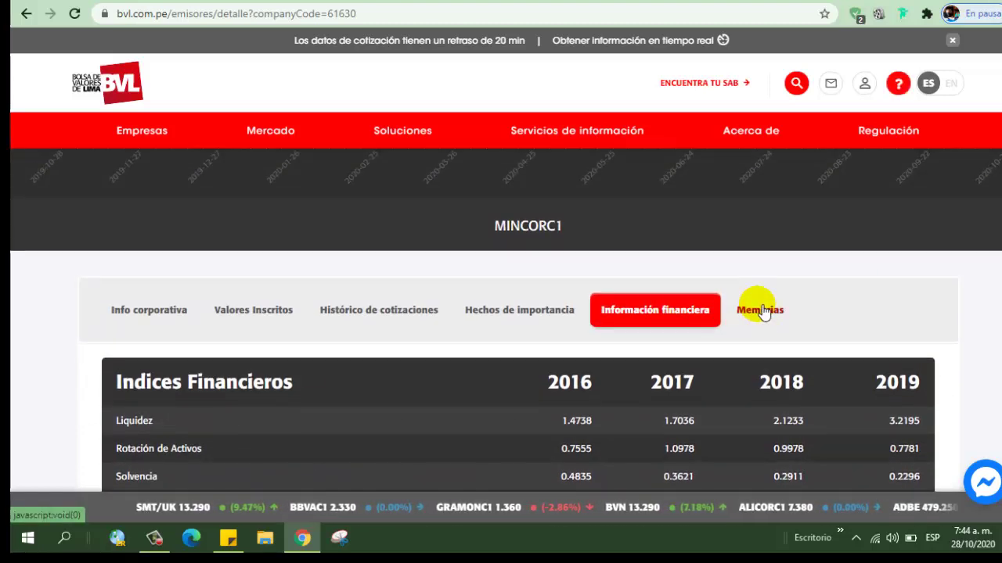
pyautogui.click(760, 311)
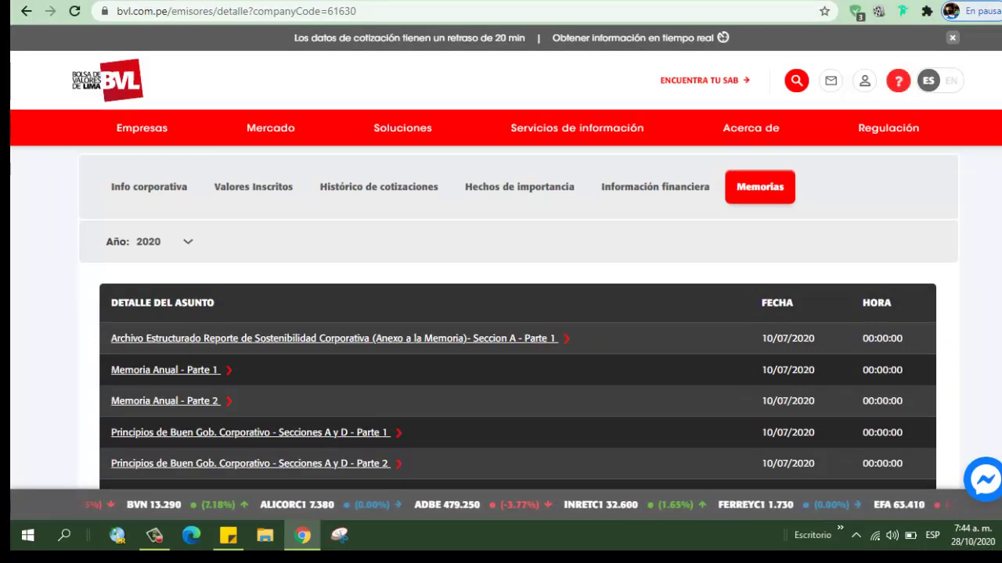
# Step: Open Memoria Anual - Parte 1 in a new tab, then close that tab
pyautogui.scroll(-1, 456, 318)
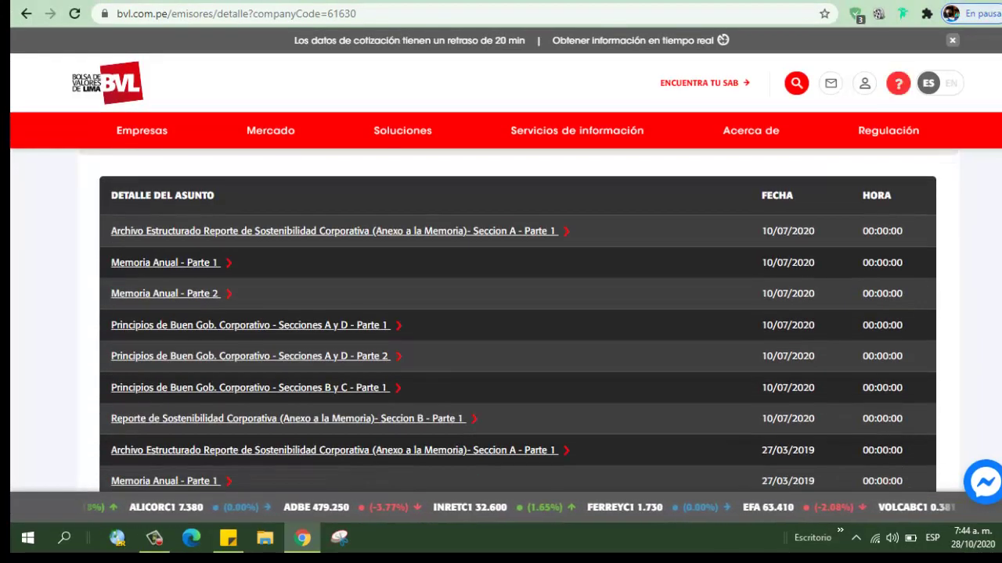
pyautogui.click(219, 290)
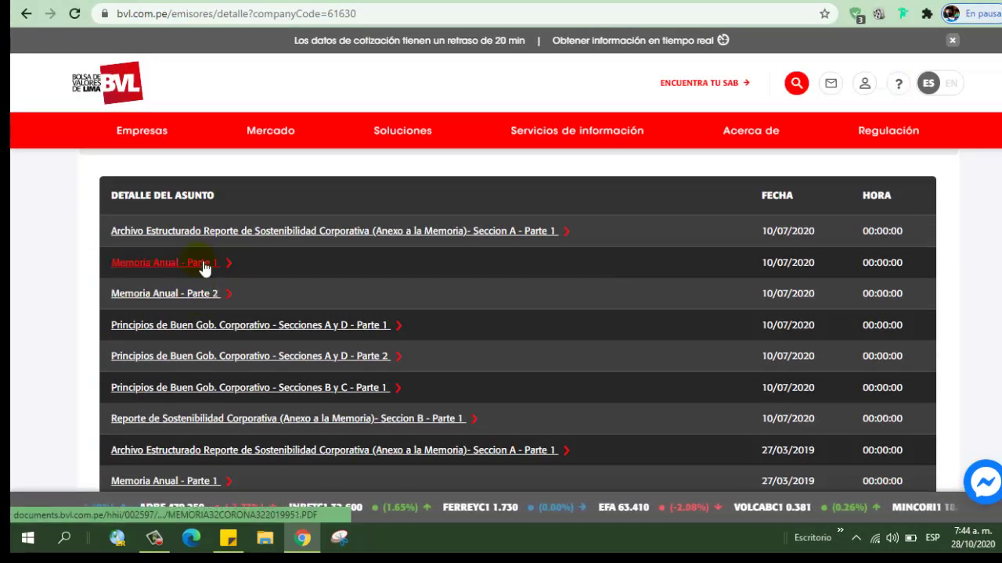
pyautogui.click(199, 264)
pyautogui.hotkey('ctrl', 'w')
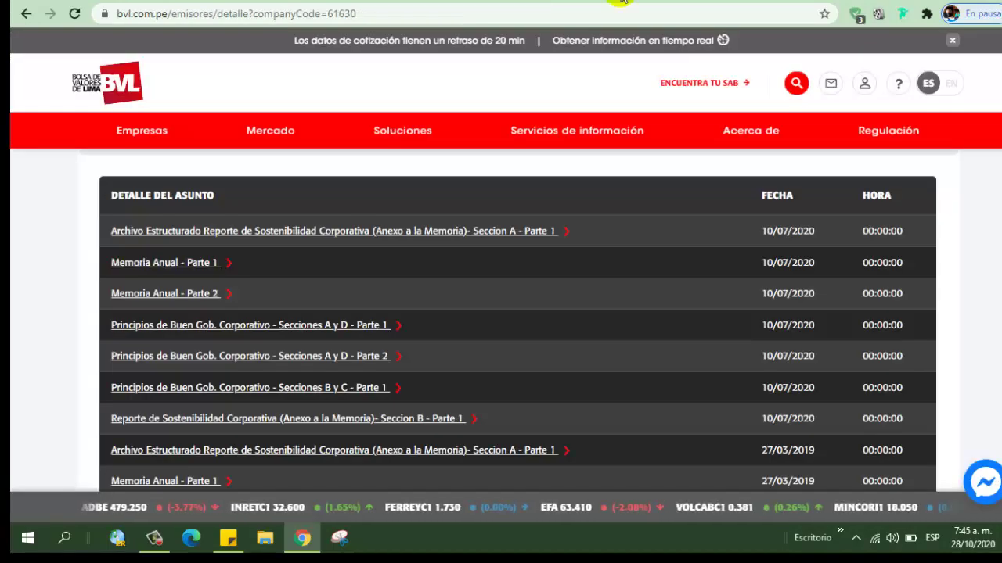
# Step: Open the 2019 Memoria Anual PDF, scroll through its pages, then close it to return to BVL
pyautogui.click(185, 301)
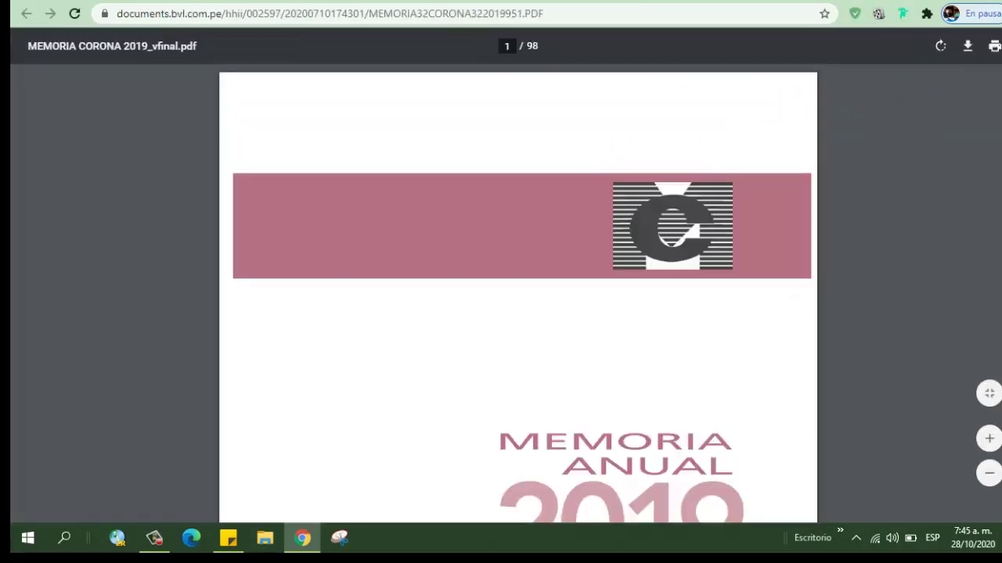
pyautogui.scroll(-5, 518, 297)
pyautogui.scroll(-5, 518, 297)
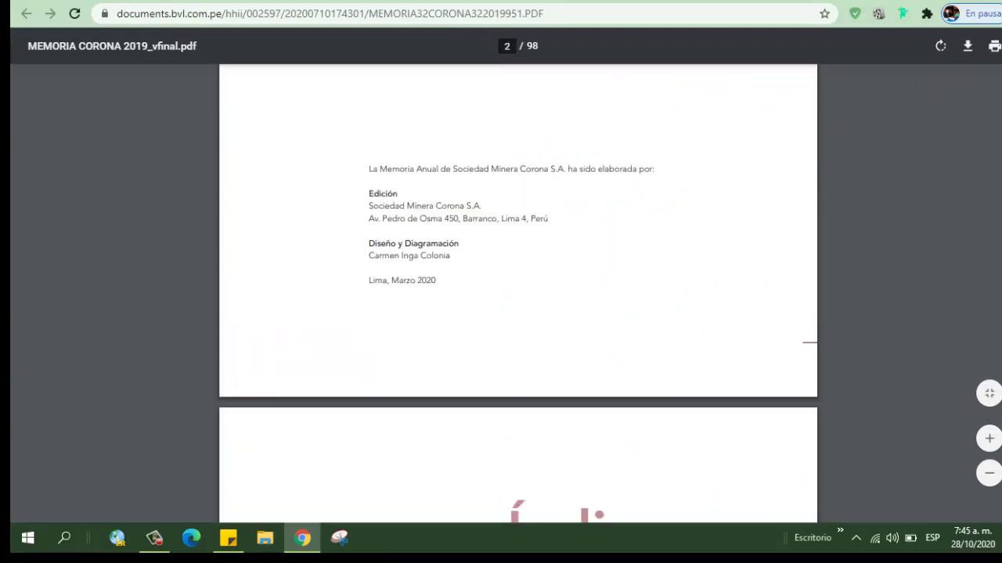
pyautogui.scroll(-5, 518, 297)
pyautogui.scroll(-5, 518, 297)
pyautogui.scroll(-2, 518, 297)
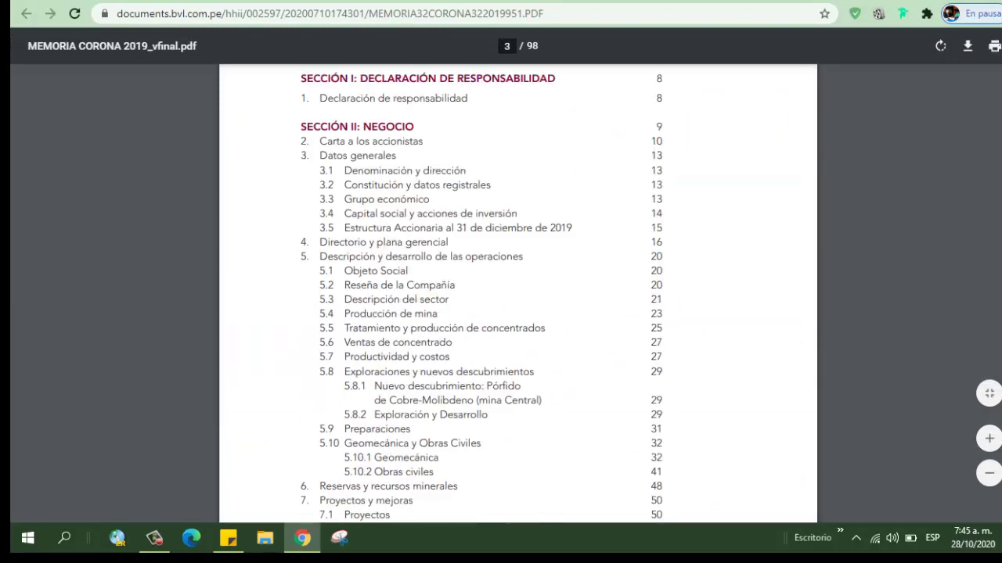
pyautogui.scroll(-5, 518, 298)
pyautogui.scroll(-5, 518, 297)
pyautogui.scroll(-5, 518, 297)
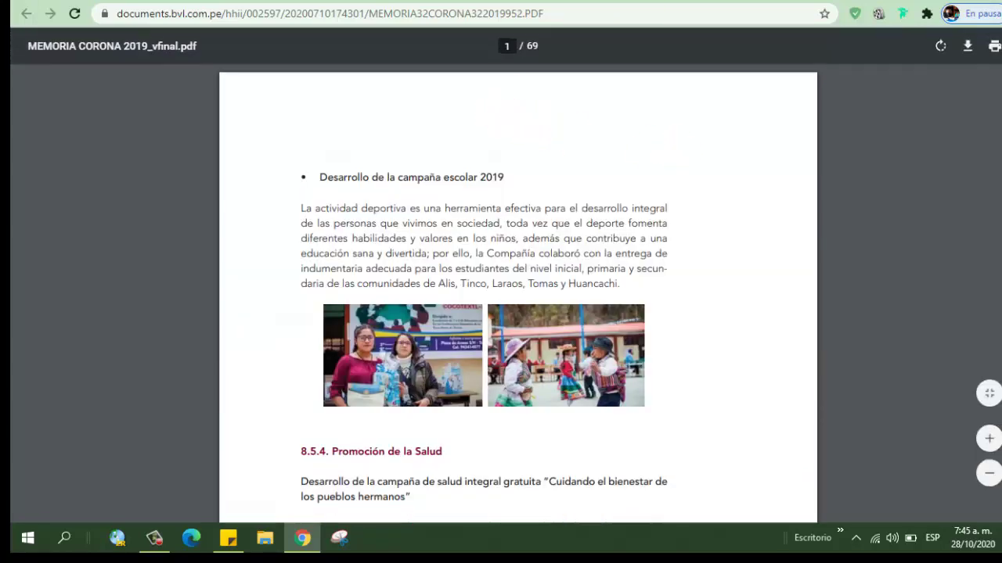
pyautogui.scroll(-5, 519, 297)
pyautogui.scroll(-10, 518, 297)
pyautogui.scroll(-5, 518, 298)
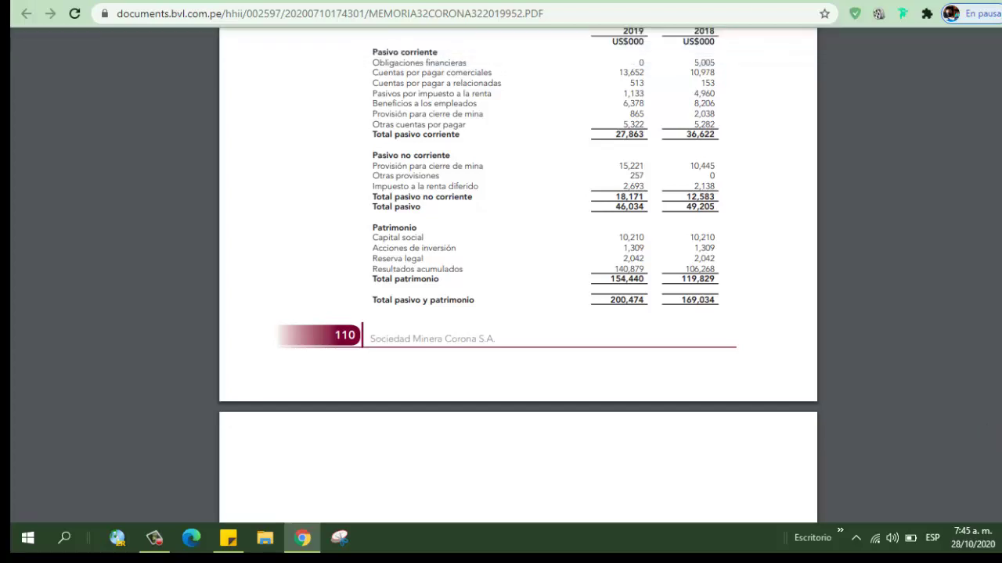
pyautogui.hotkey('ctrl', 'w')
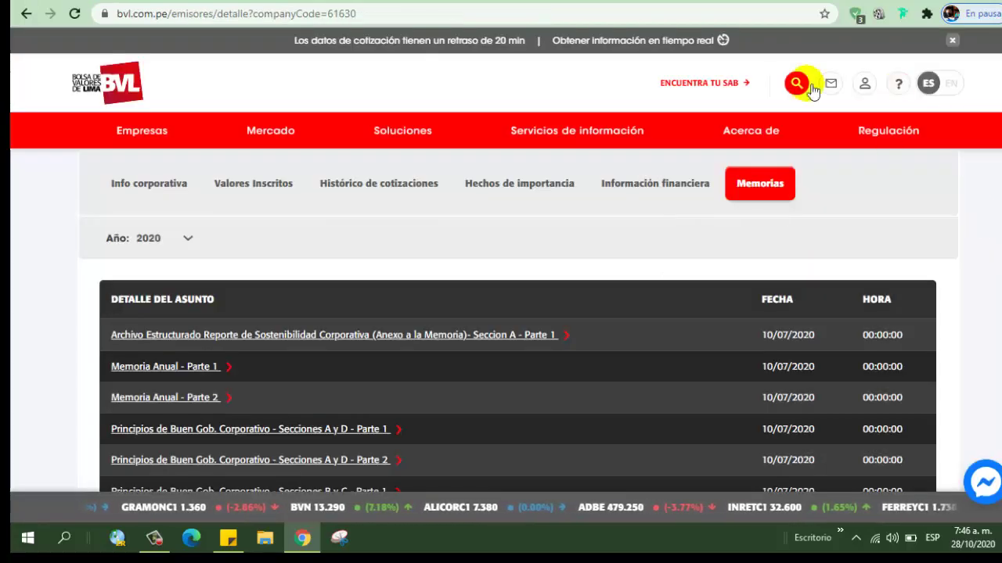
# Step: Cycle through the SMV, financial-statements PDF and annual-report tabs, ending on BVL Información financiera
pyautogui.hotkey('ctrl', 'w')
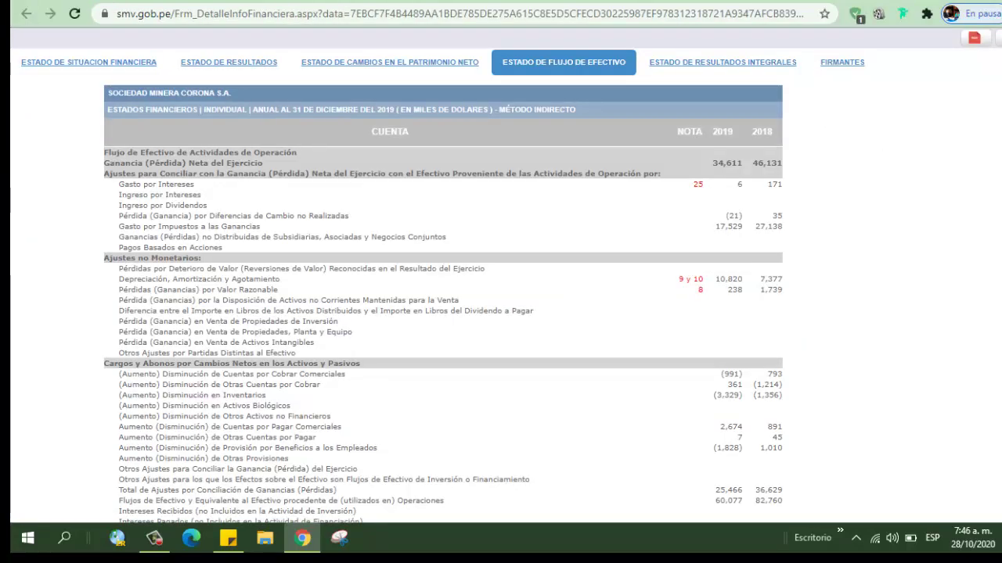
pyautogui.hotkey('ctrl', 'w')
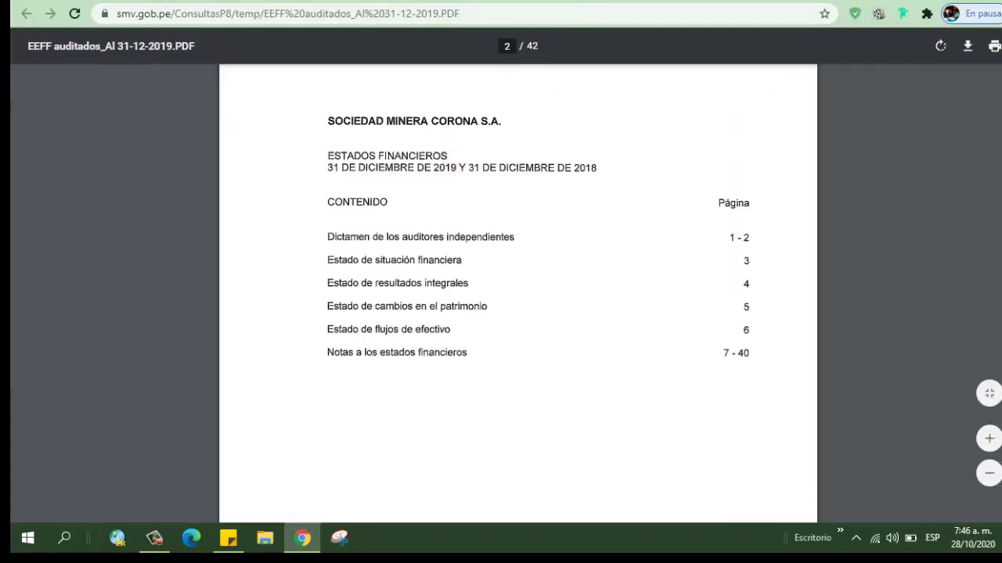
pyautogui.hotkey('ctrl', 'w')
pyautogui.scroll(-4, 501, 313)
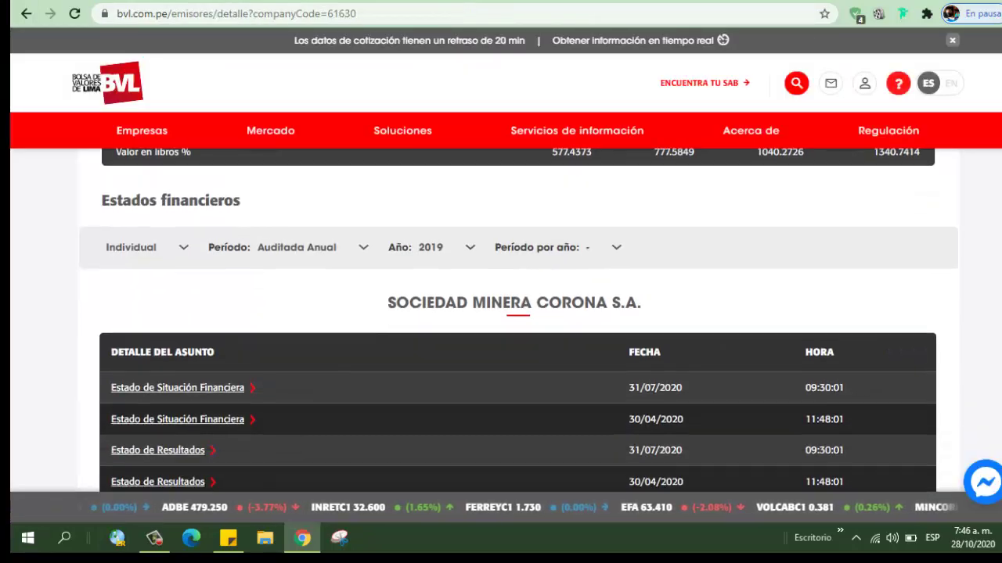
pyautogui.scroll(5, 501, 313)
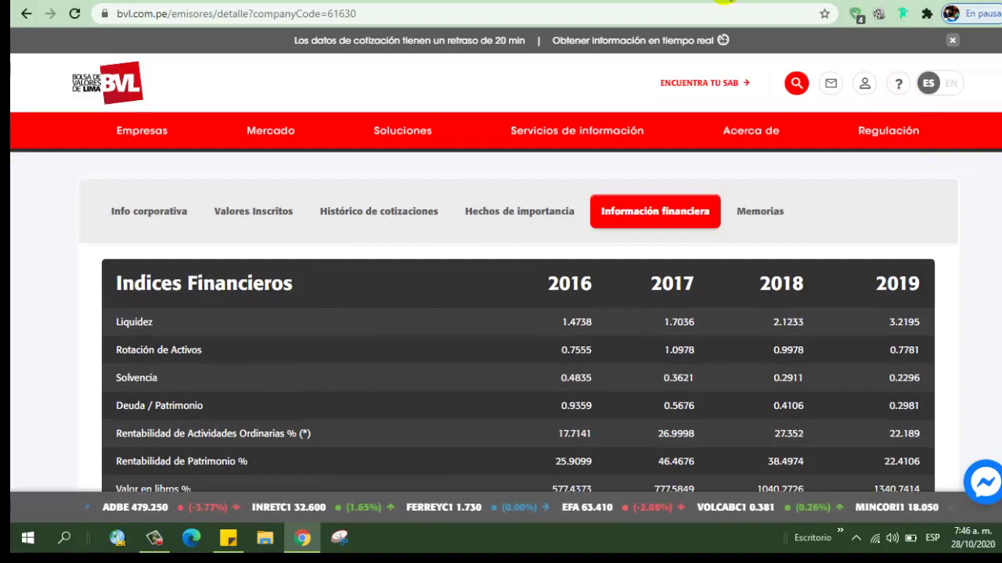
pyautogui.hotkey('ctrl', 'Tab')
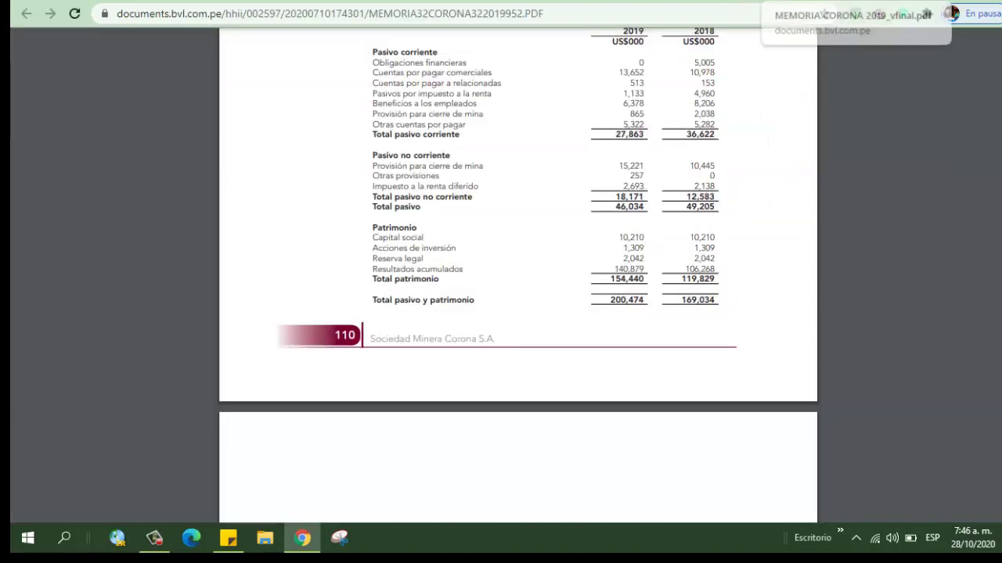
pyautogui.hotkey('ctrl', 'Tab')
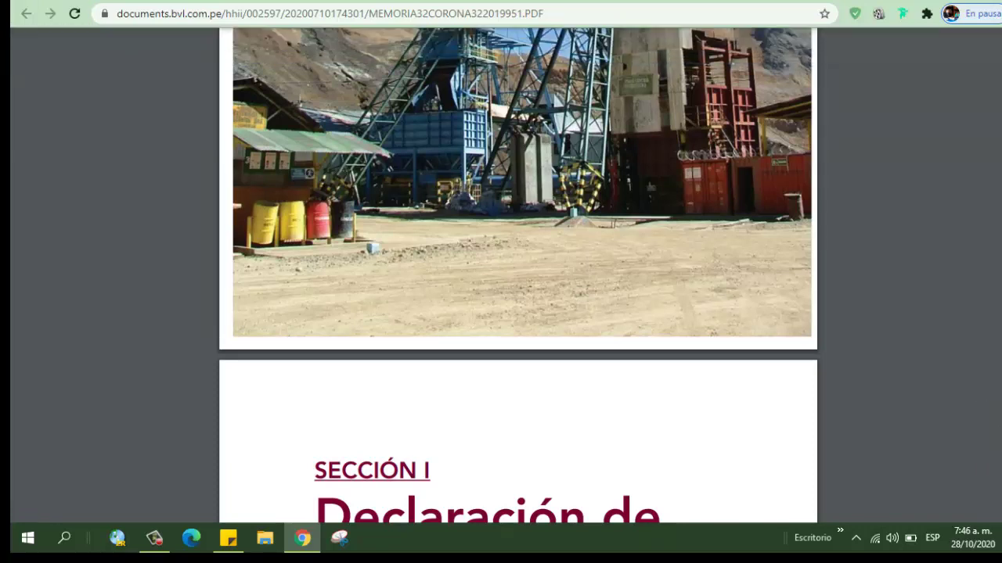
pyautogui.hotkey('ctrl', 'Tab')
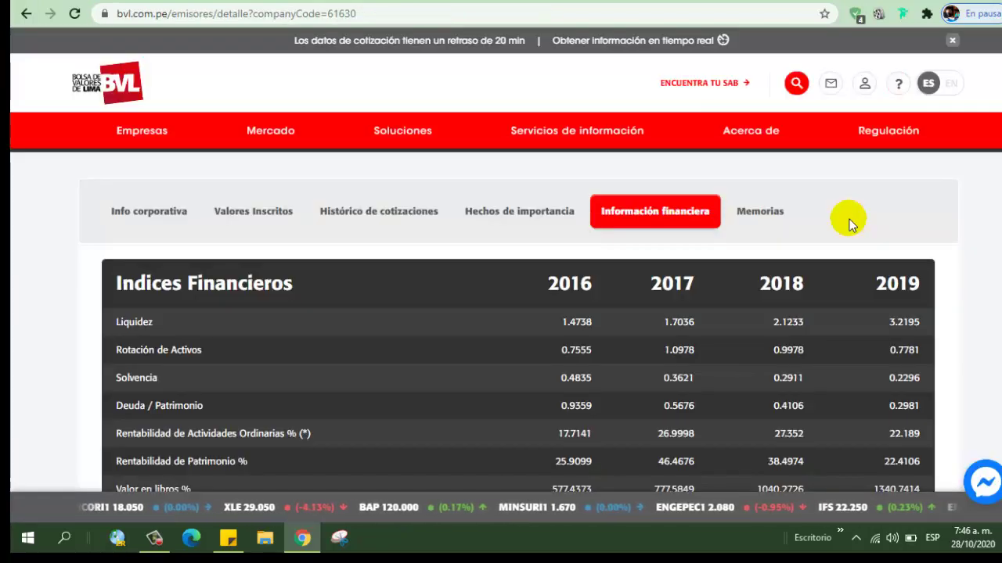
pyautogui.hotkey('ctrl', 'Tab')
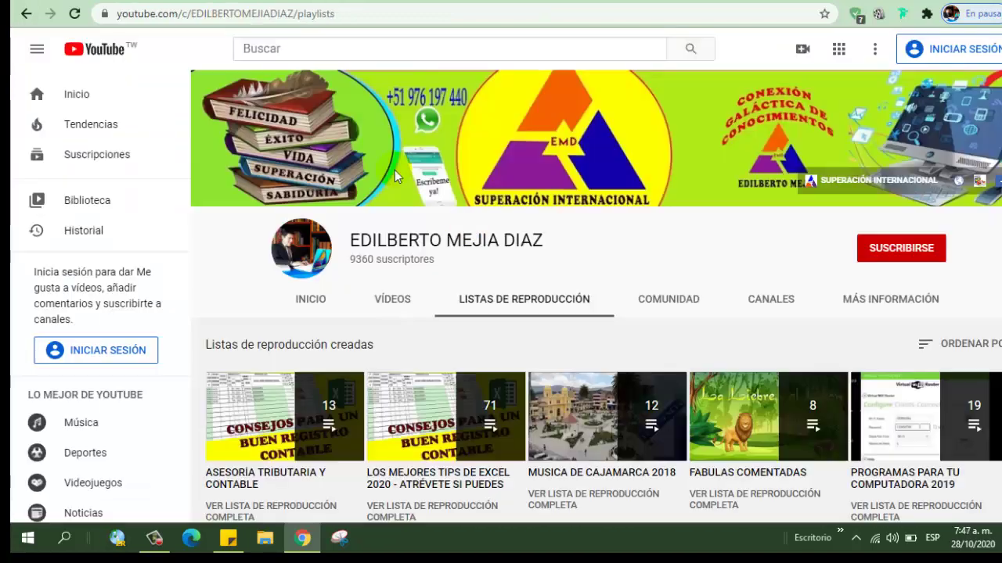